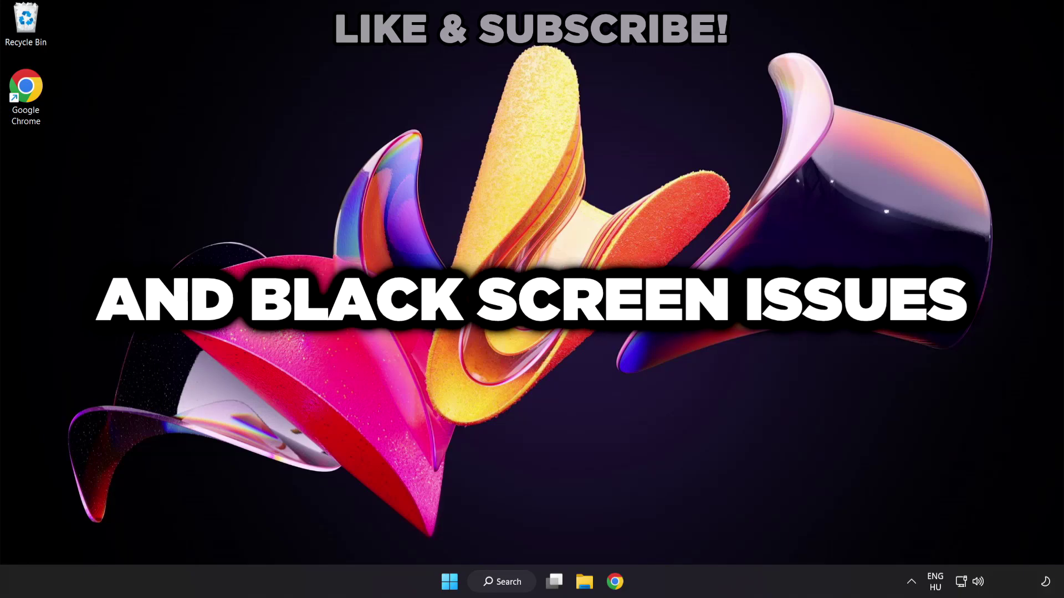
# Search Windows for 'device manager' so Device Manager shows as the best match
pyautogui.click(515, 588)
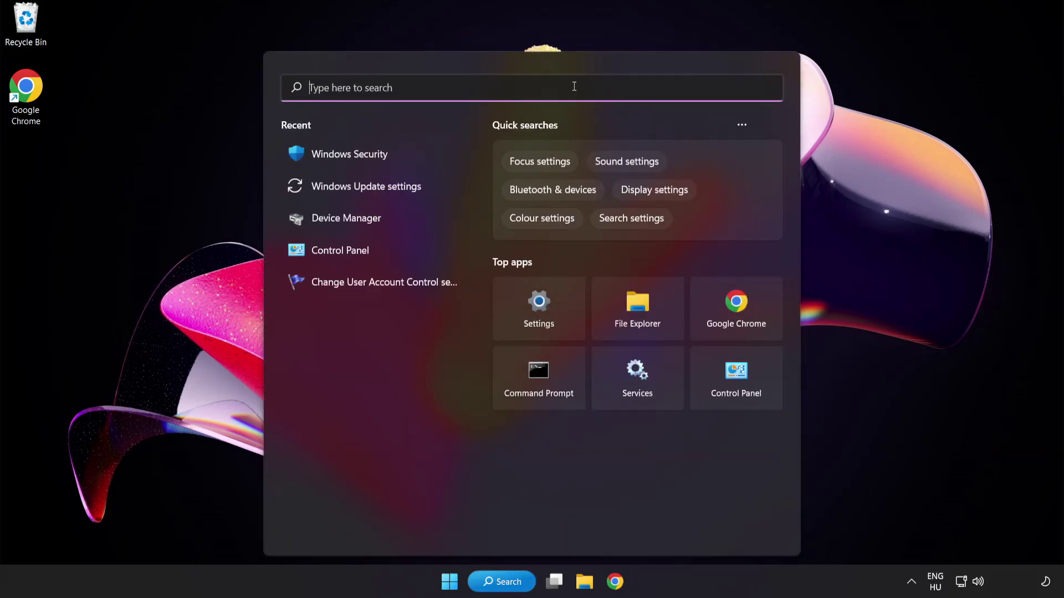
pyautogui.write('device manag')
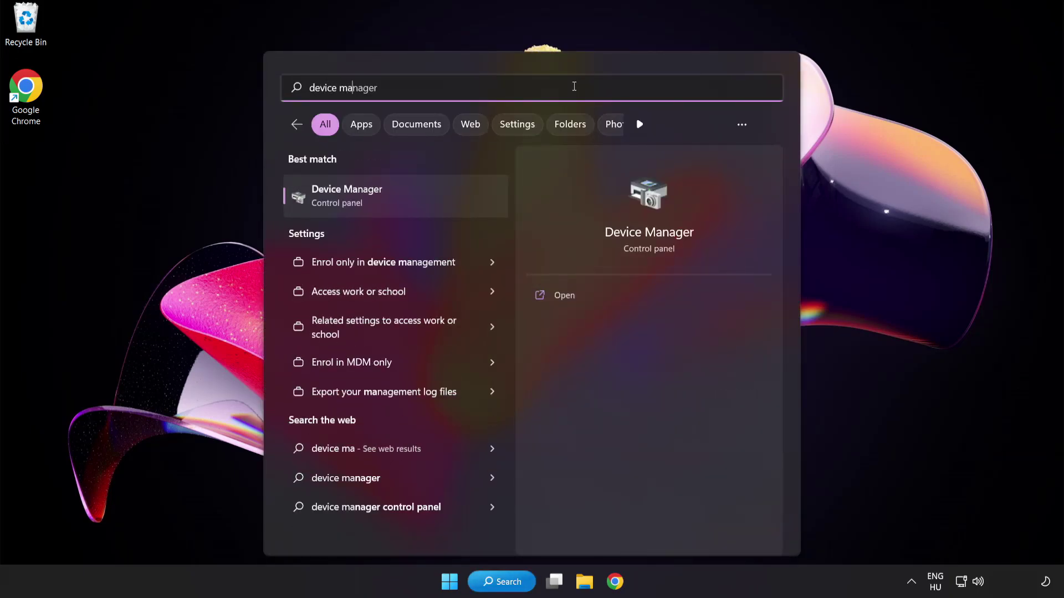
pyautogui.write('er')
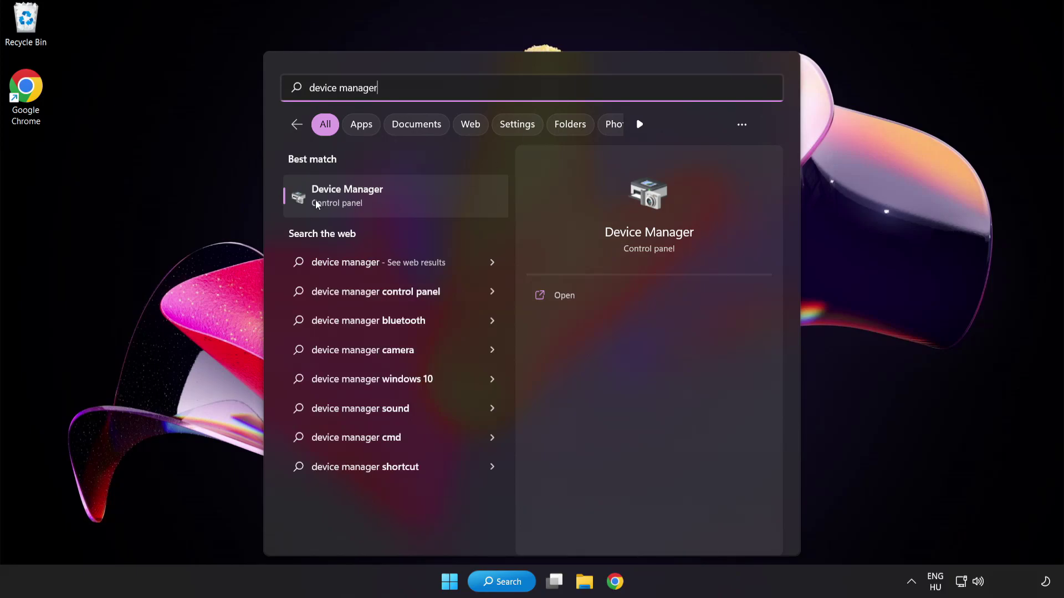
# Search automatically for a VMware SVGA 3D display driver; the best driver is already installed
pyautogui.click(424, 204)
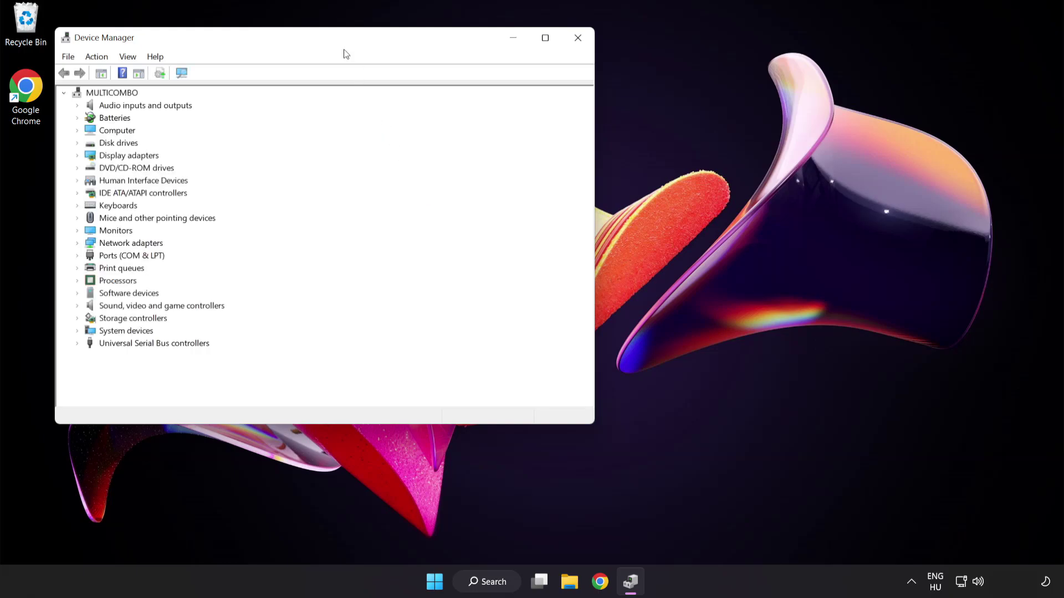
pyautogui.moveTo(342, 43); pyautogui.dragTo(521, 111)
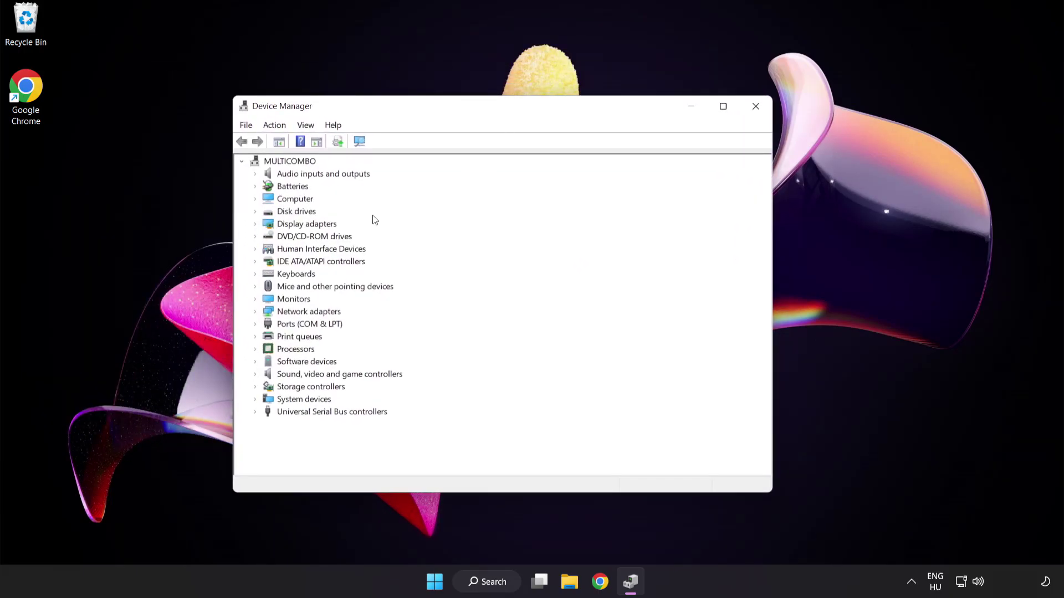
pyautogui.click(305, 225)
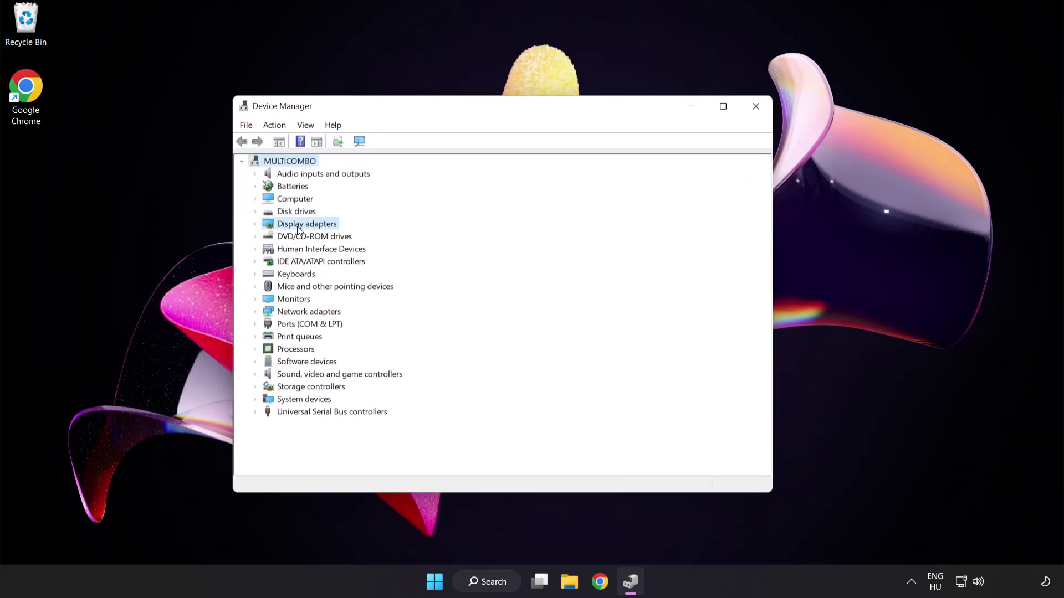
pyautogui.click(256, 227)
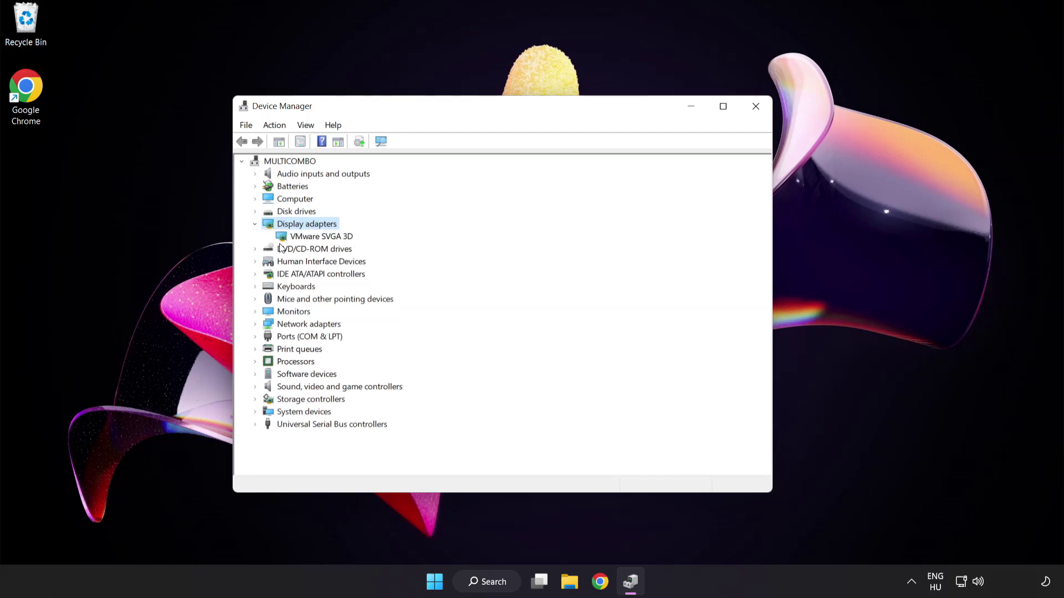
pyautogui.click(274, 238)
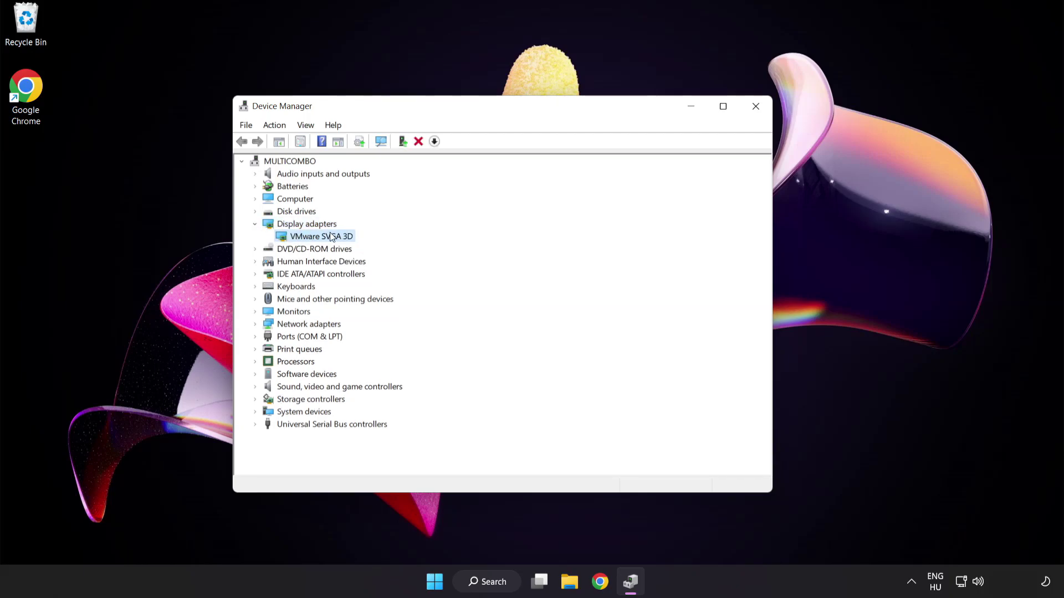
pyautogui.rightClick(312, 236)
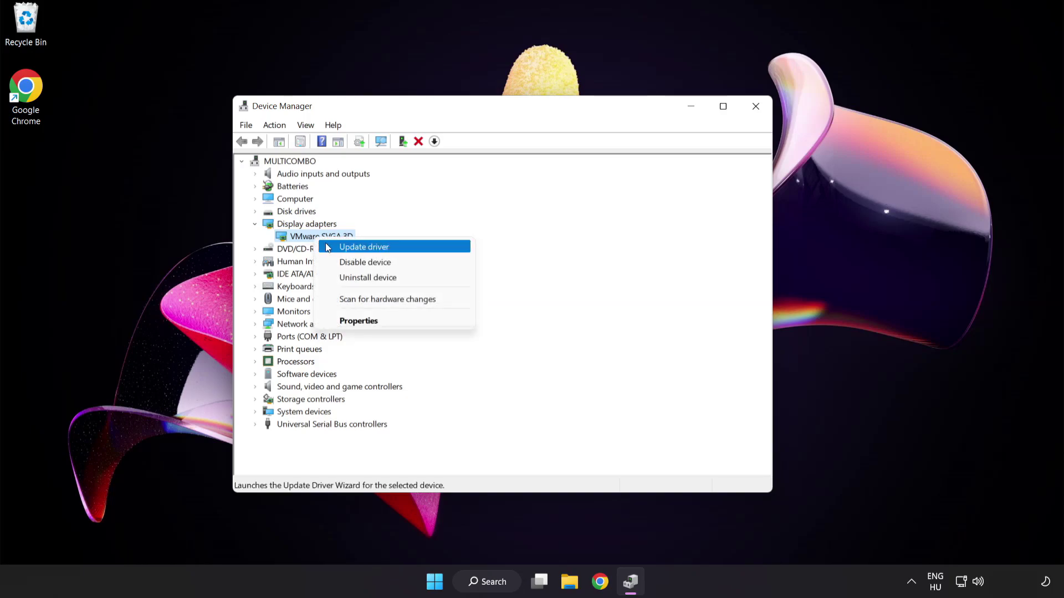
pyautogui.click(413, 248)
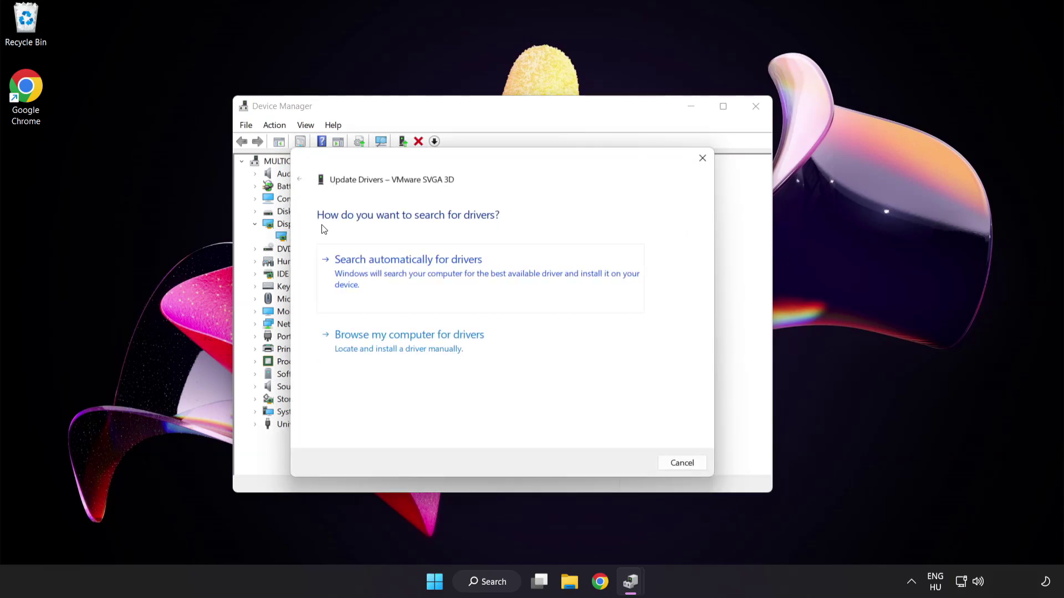
pyautogui.click(464, 275)
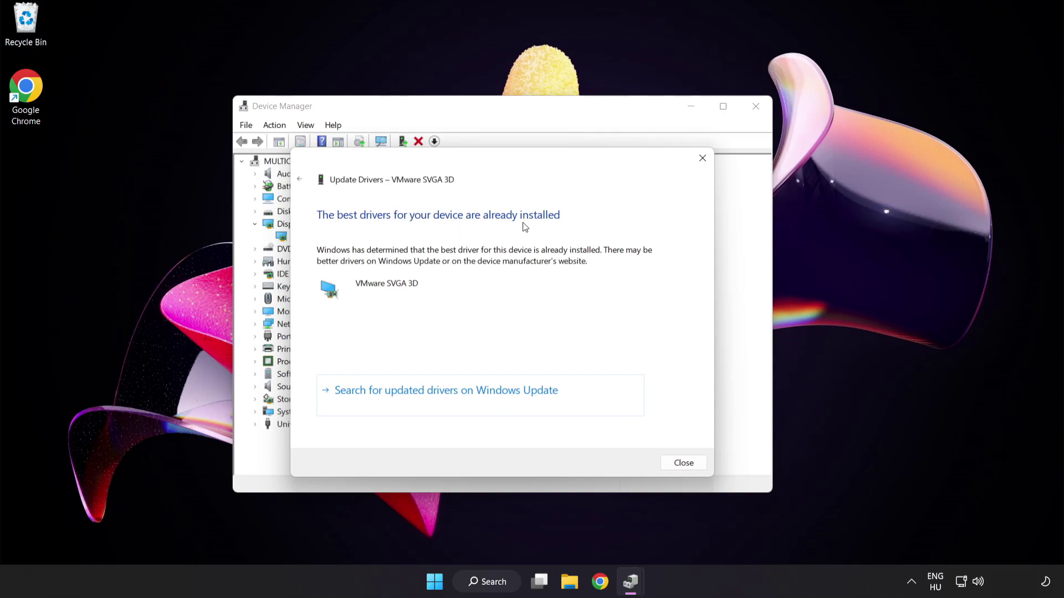
pyautogui.click(681, 465)
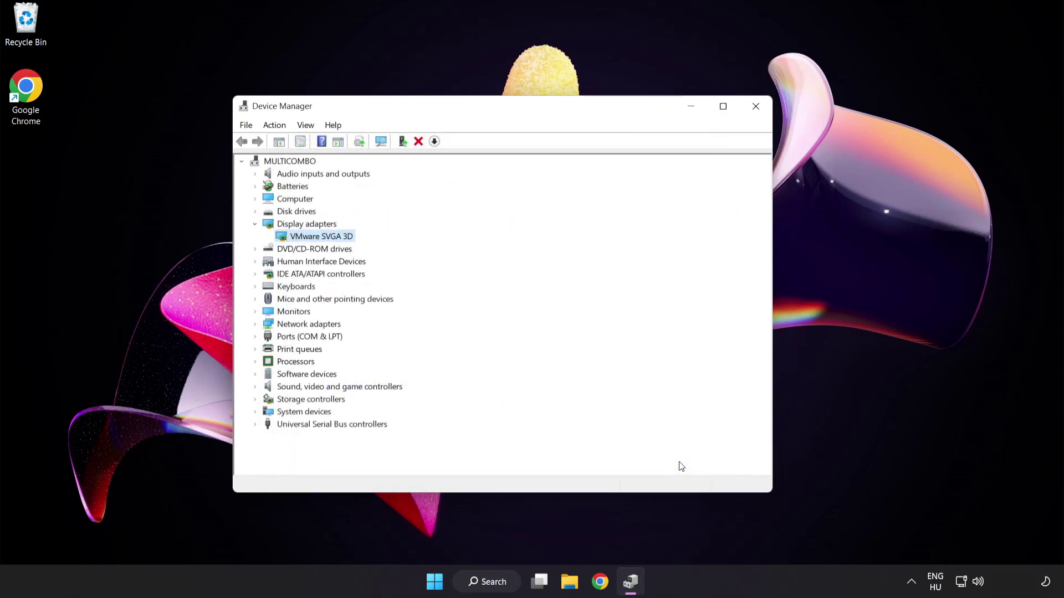
# Close Device Manager and search Windows for 'update'
pyautogui.click(756, 107)
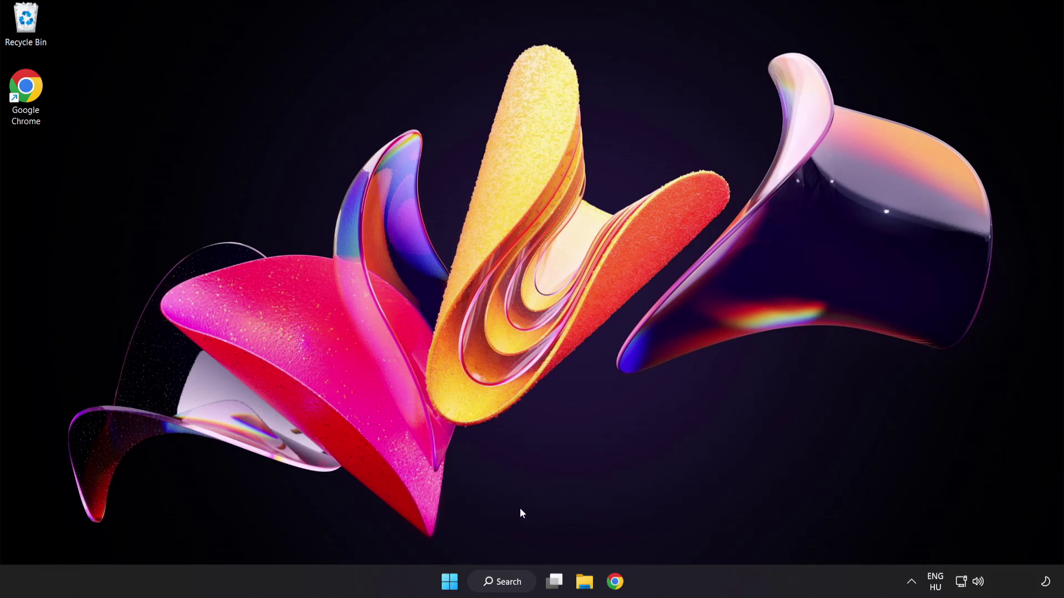
pyautogui.click(502, 583)
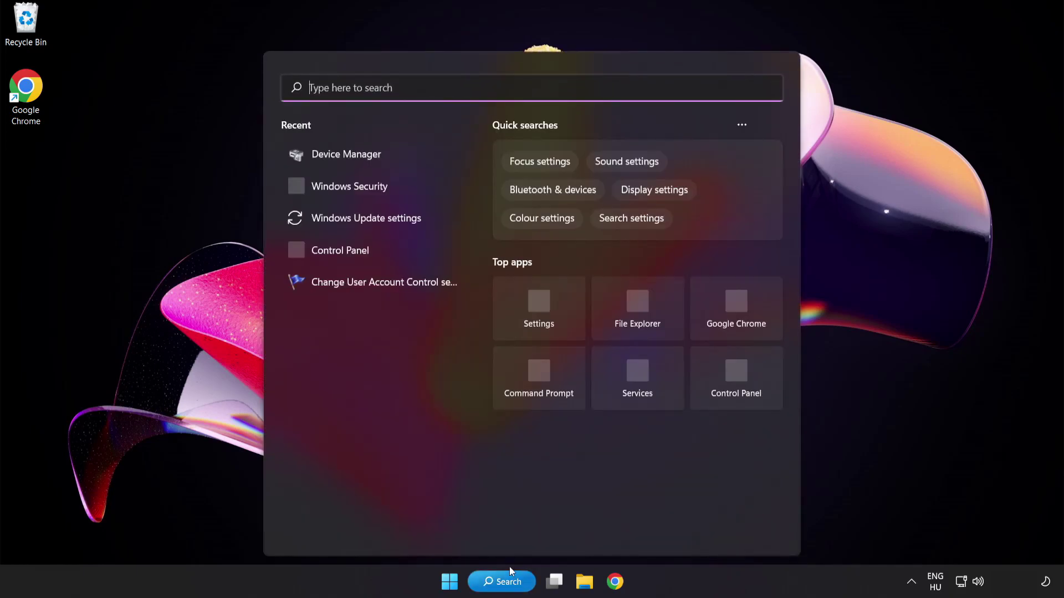
pyautogui.write('update')
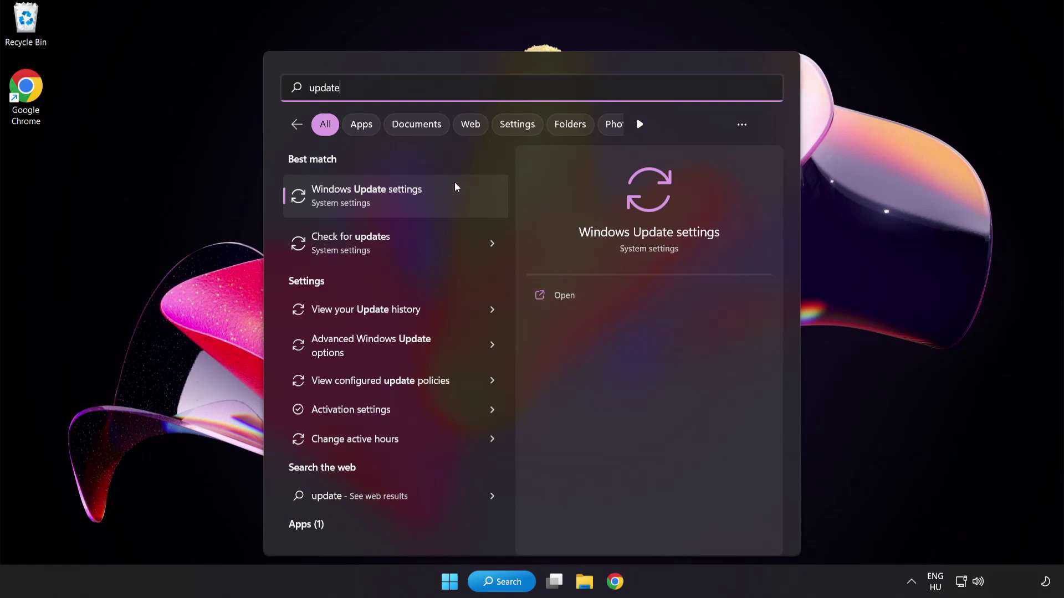
# Check for Windows updates, confirm the PC is up to date, and close Settings
pyautogui.click(407, 205)
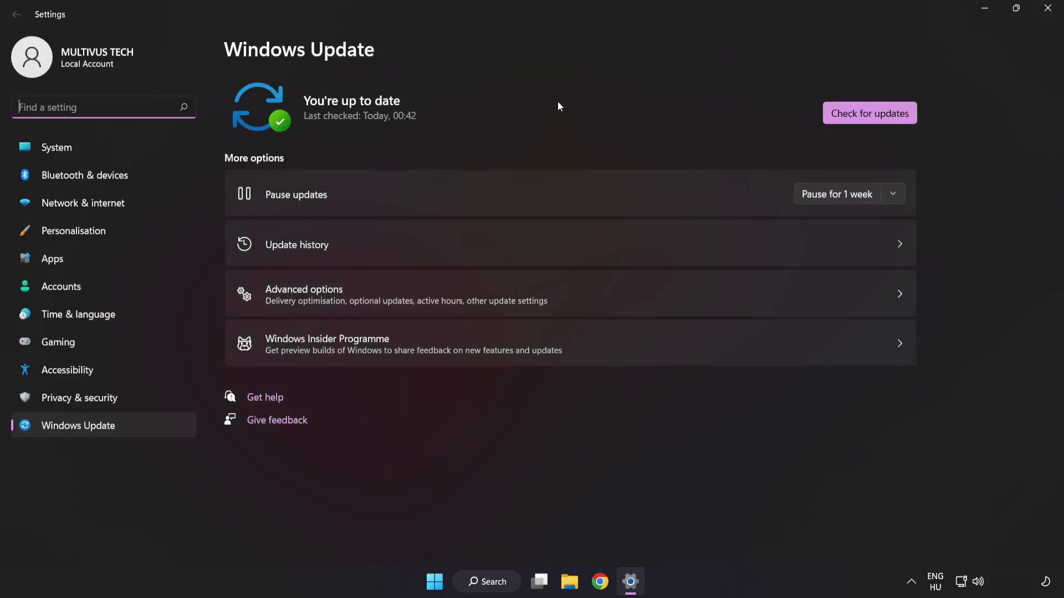
pyautogui.click(866, 119)
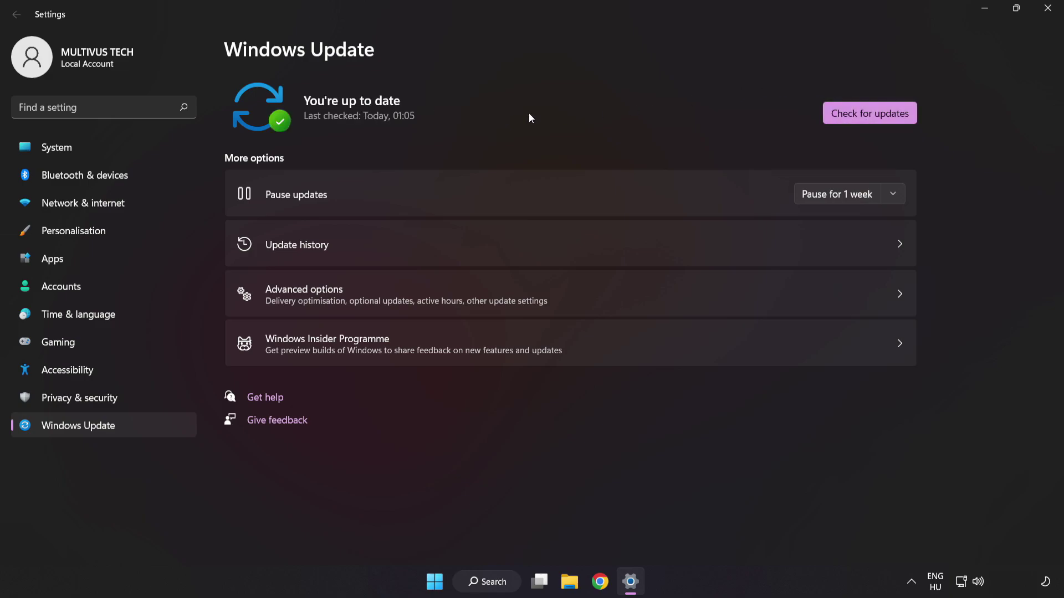
pyautogui.click(1047, 11)
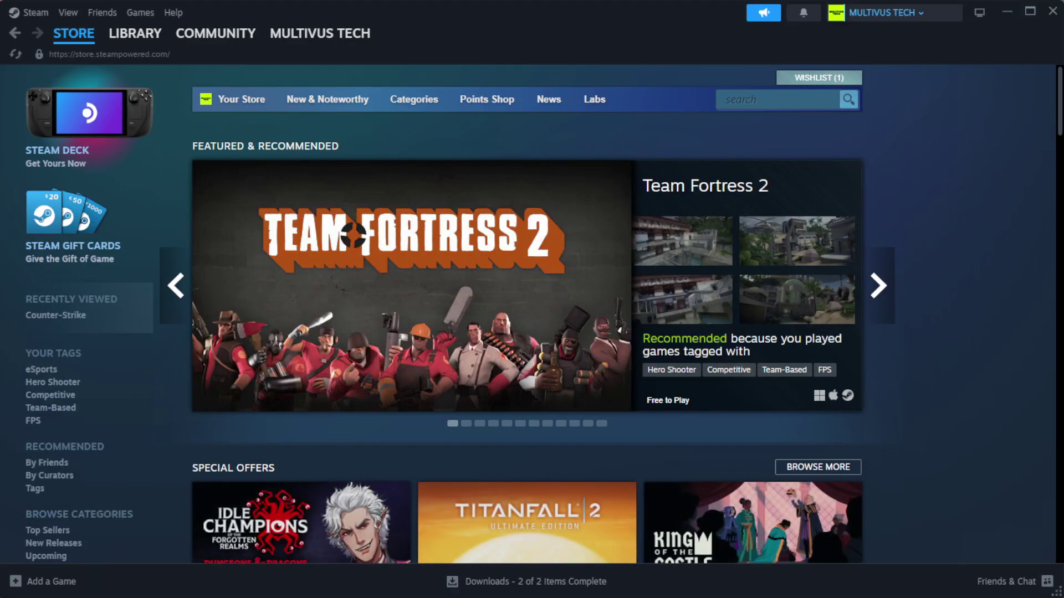
# Verify integrity of YOUR NOT WORKING GAME's installed files in Steam; all 1039 files validate
pyautogui.moveTo(152, 38)
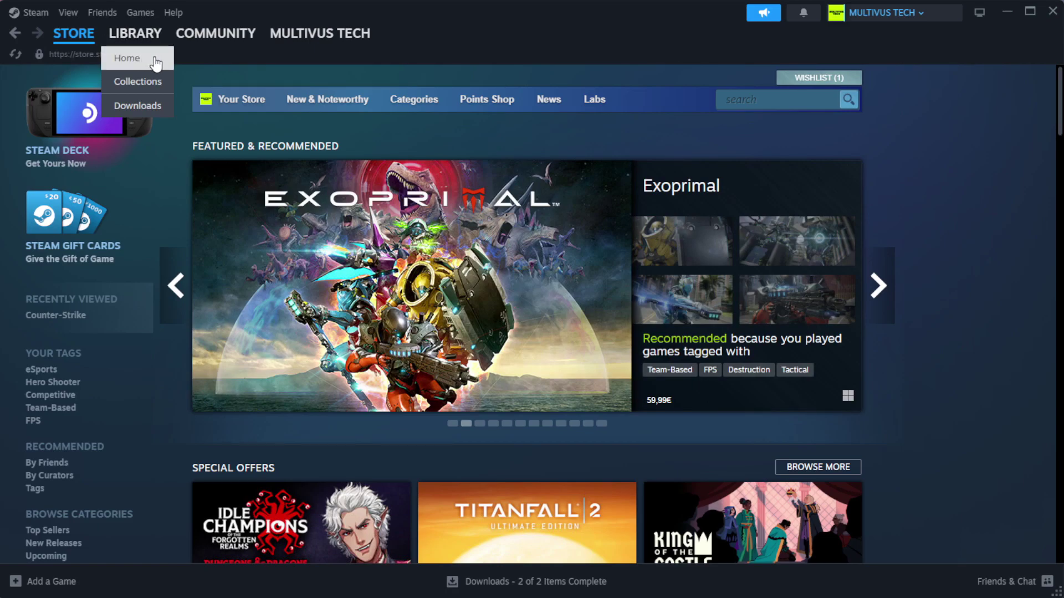
pyautogui.click(154, 61)
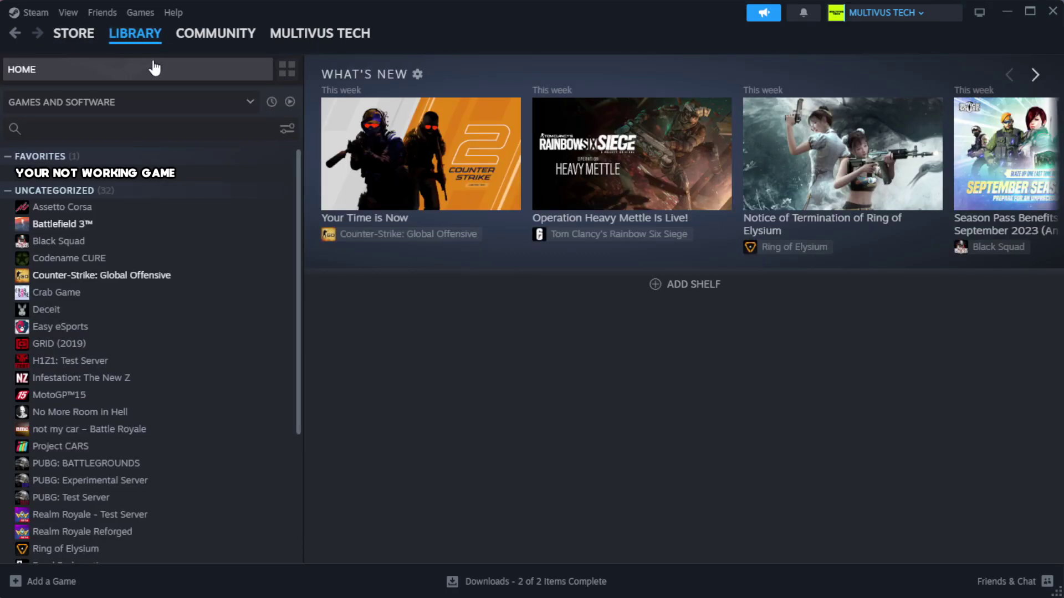
pyautogui.rightClick(262, 176)
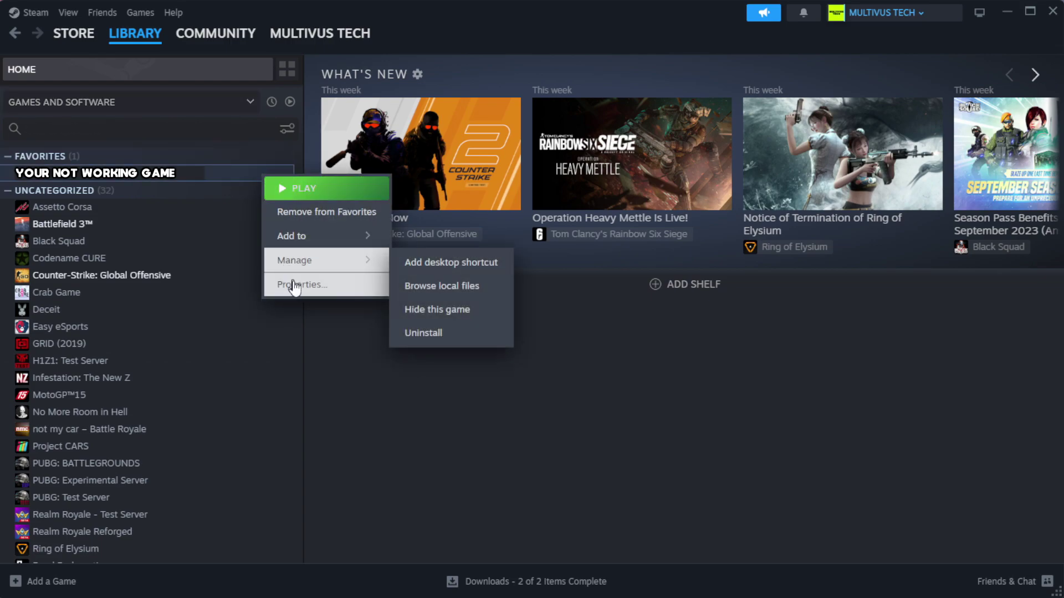
pyautogui.click(333, 292)
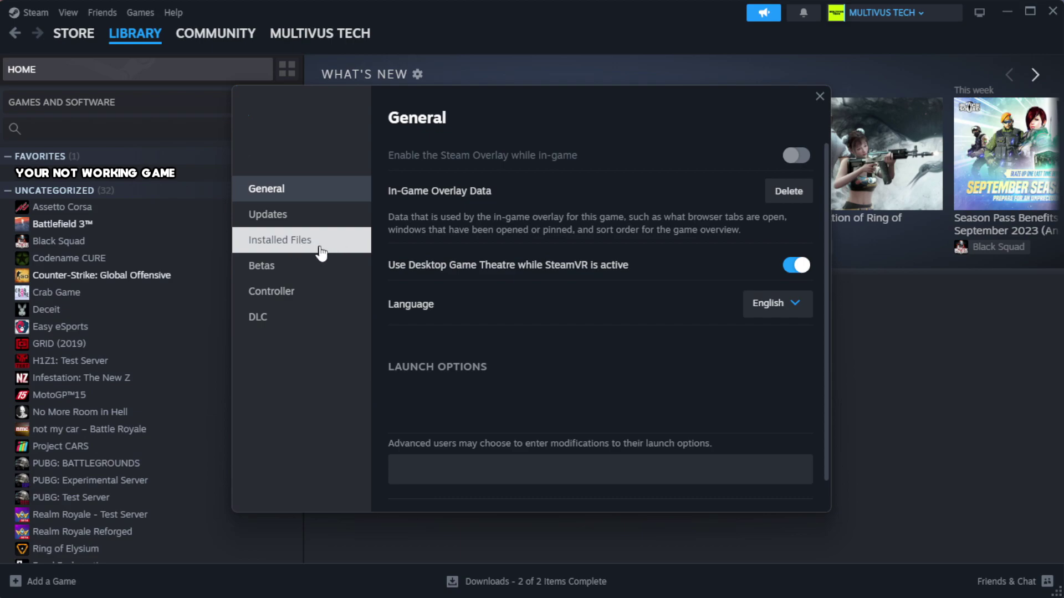
pyautogui.click(349, 252)
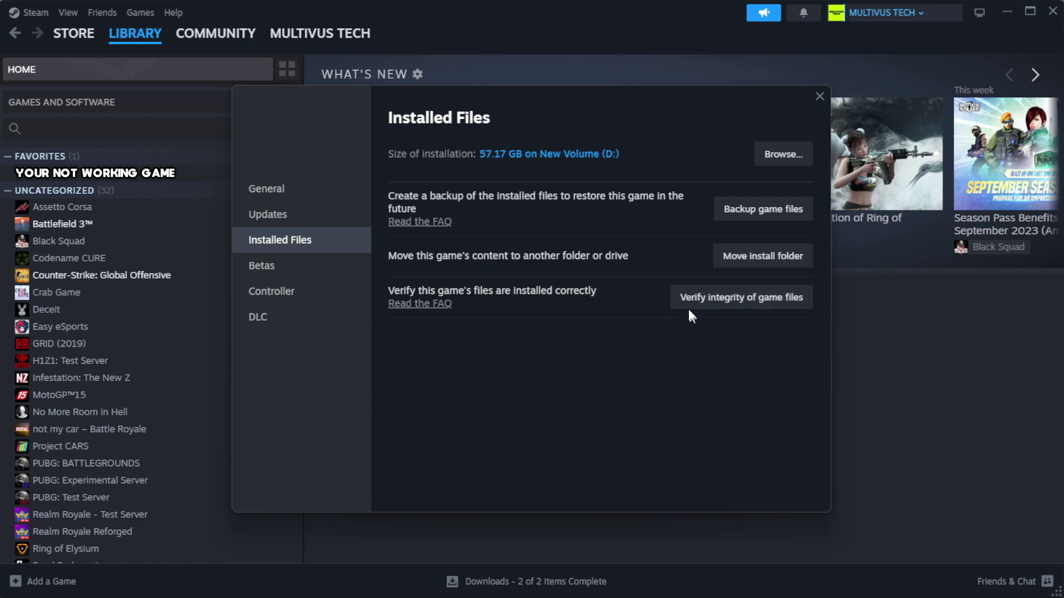
pyautogui.click(748, 308)
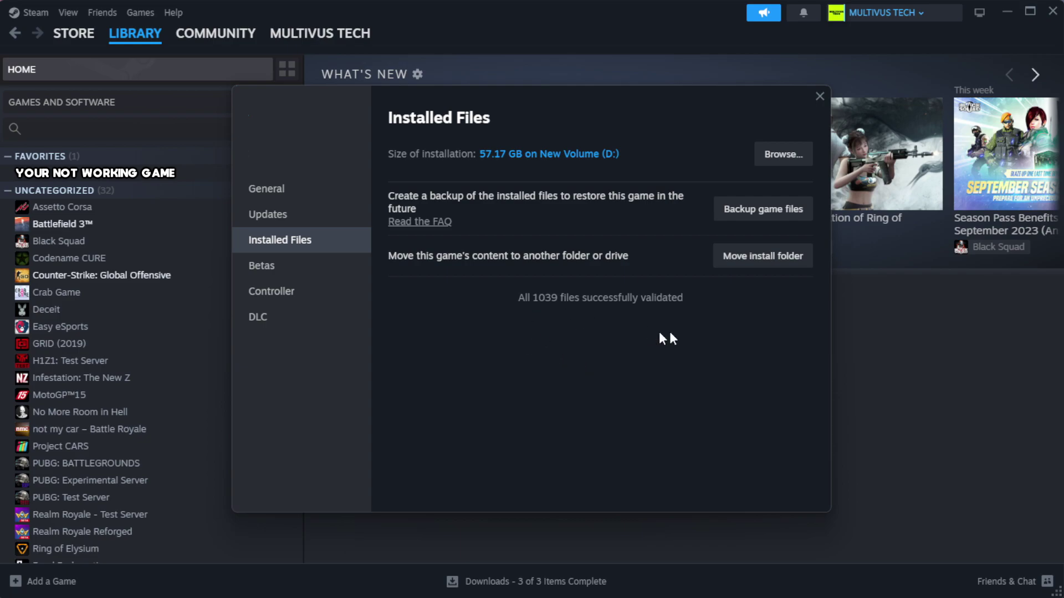
# Open the game's install folder and bring up the YOUR NOT WORKING GAME shortcut's Properties
pyautogui.click(781, 155)
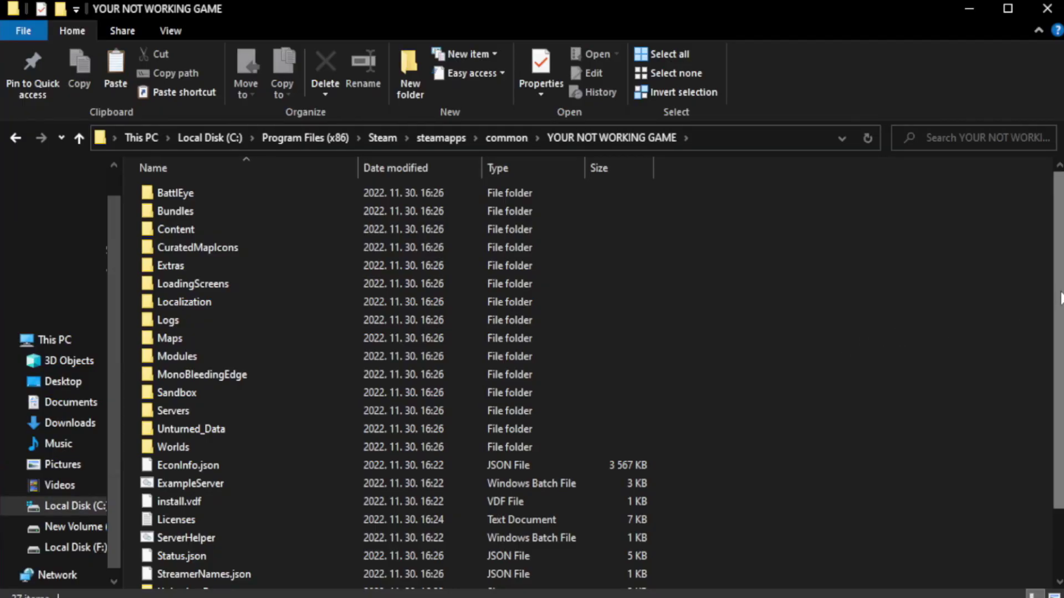
pyautogui.moveTo(1060, 329); pyautogui.dragTo(1062, 395)
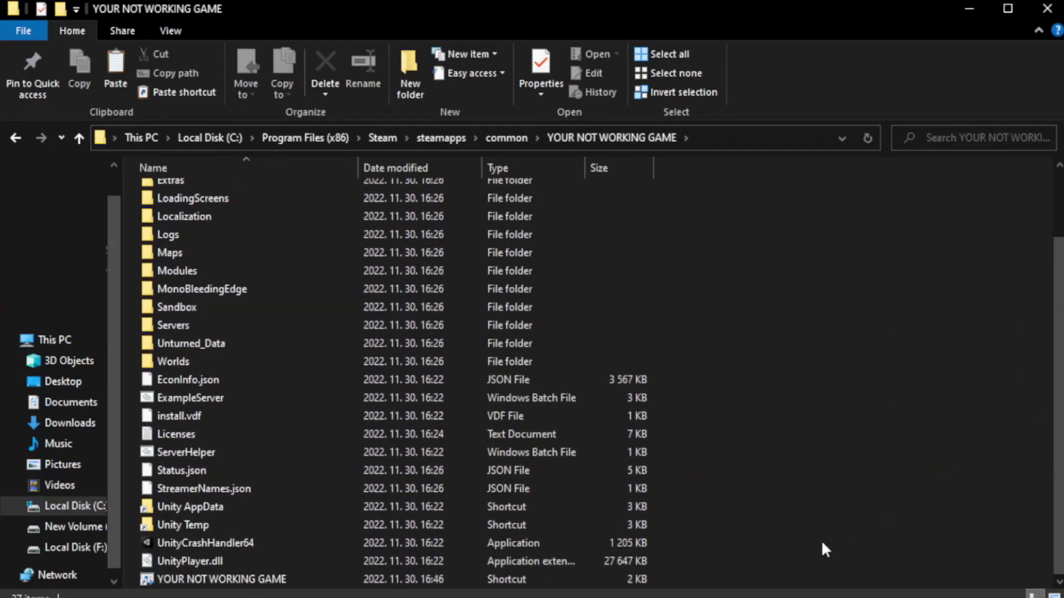
pyautogui.click(369, 582)
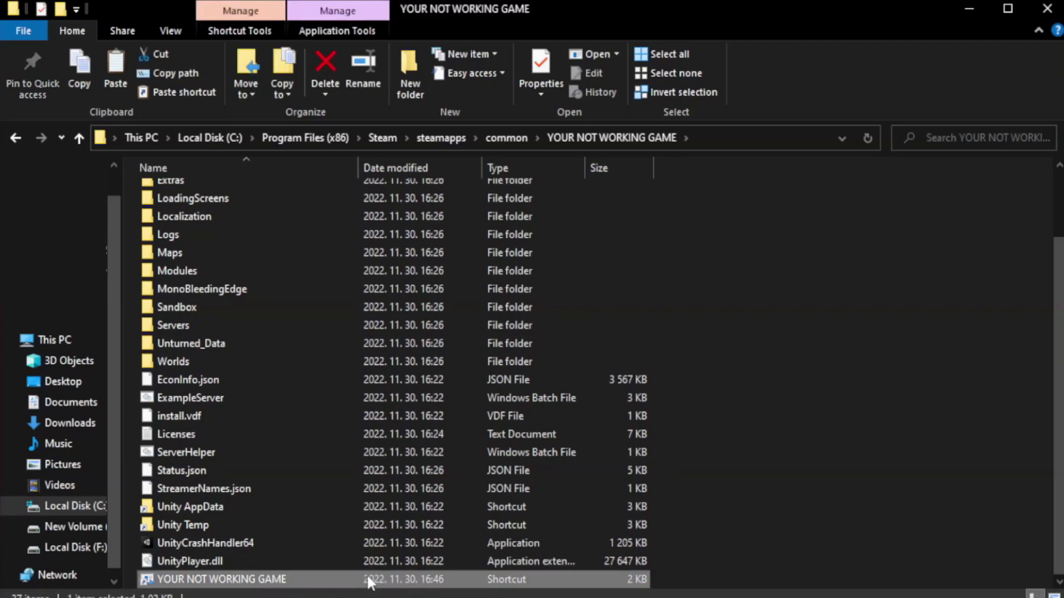
pyautogui.rightClick(355, 583)
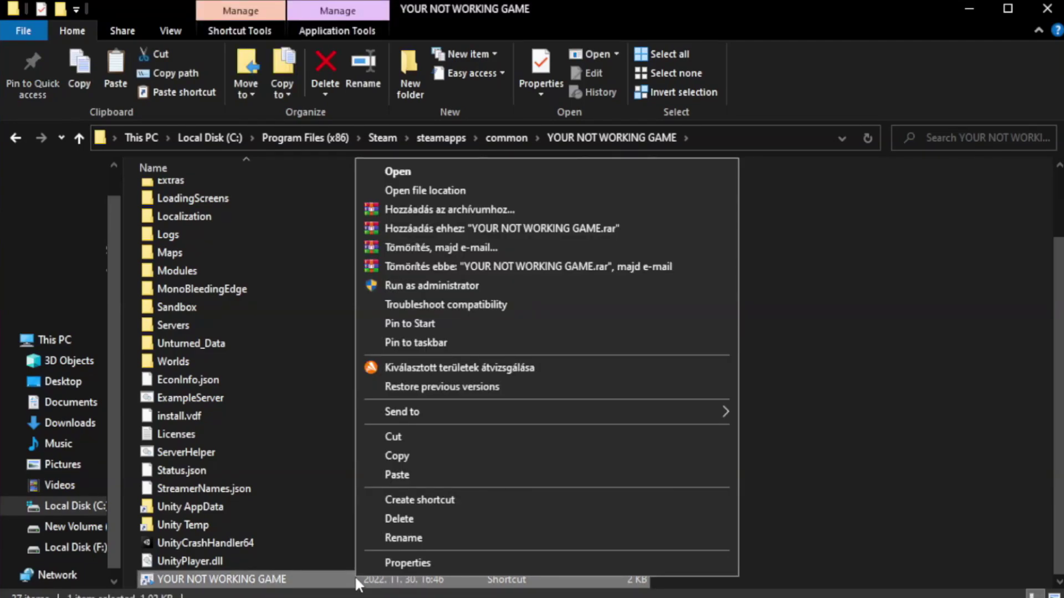
pyautogui.click(543, 563)
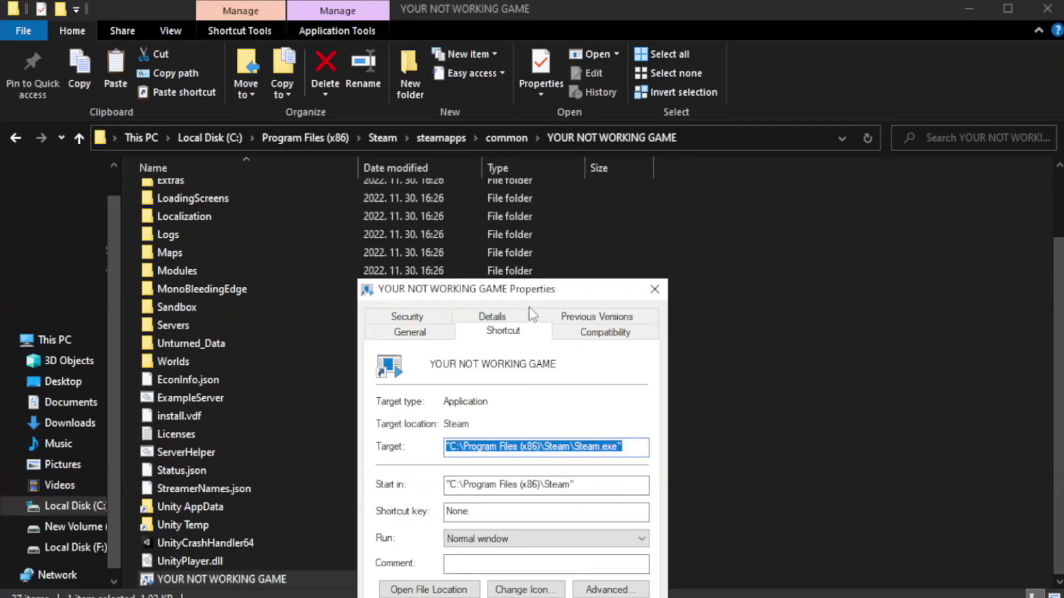
pyautogui.moveTo(535, 294); pyautogui.dragTo(534, 109)
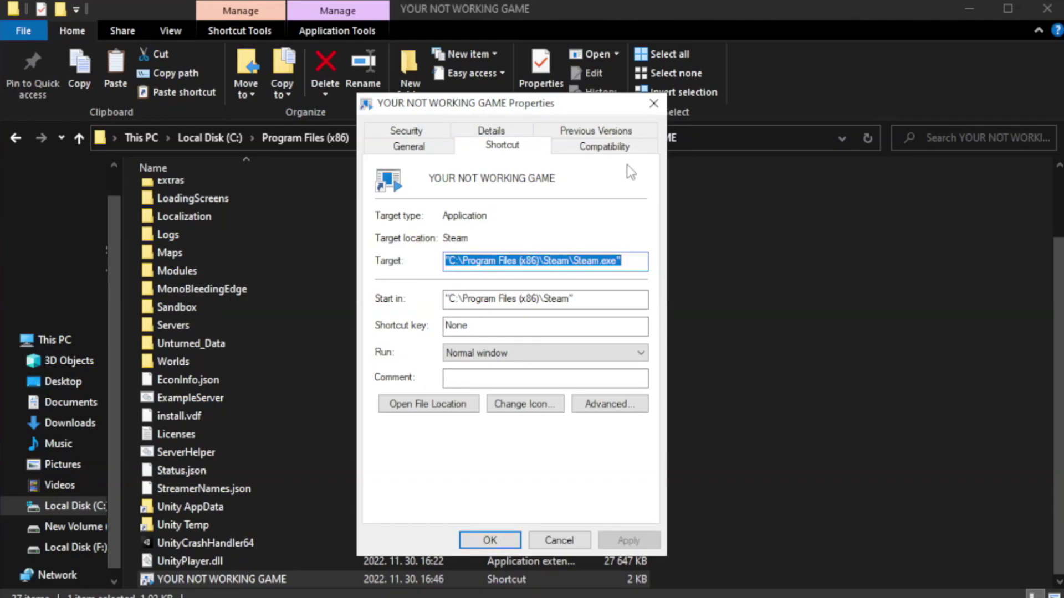
# Set the shortcut to Windows 8 compatibility, no fullscreen optimizations, run as administrator, and apply
pyautogui.click(598, 149)
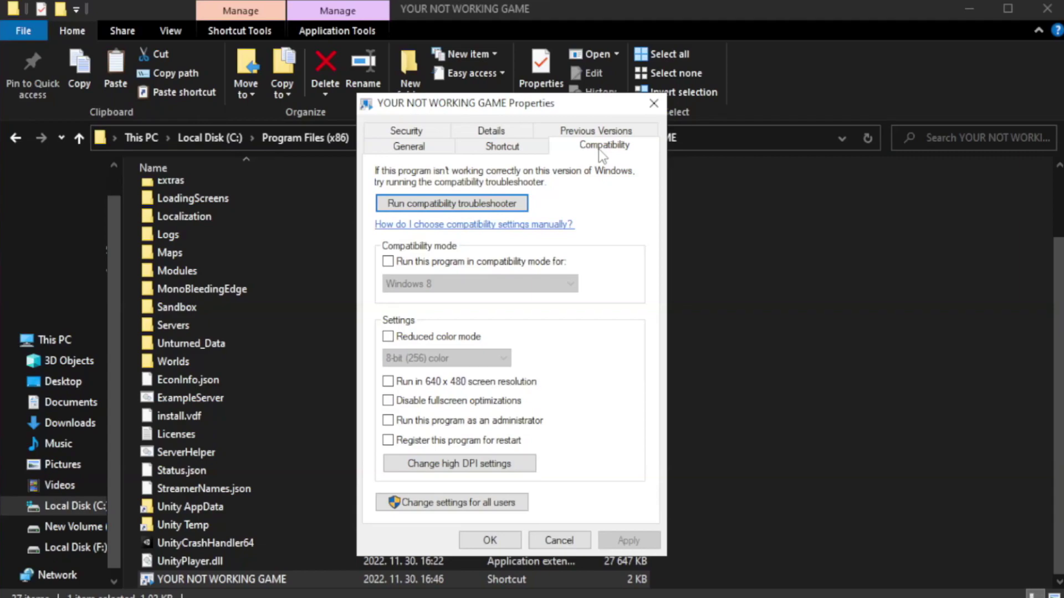
pyautogui.click(421, 264)
pyautogui.click(458, 284)
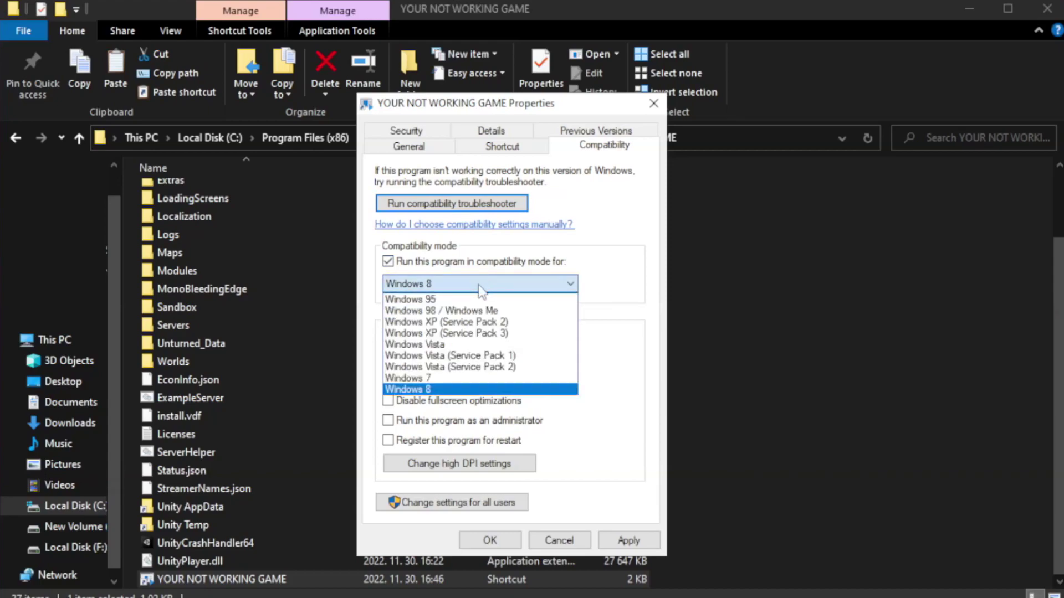
pyautogui.click(450, 389)
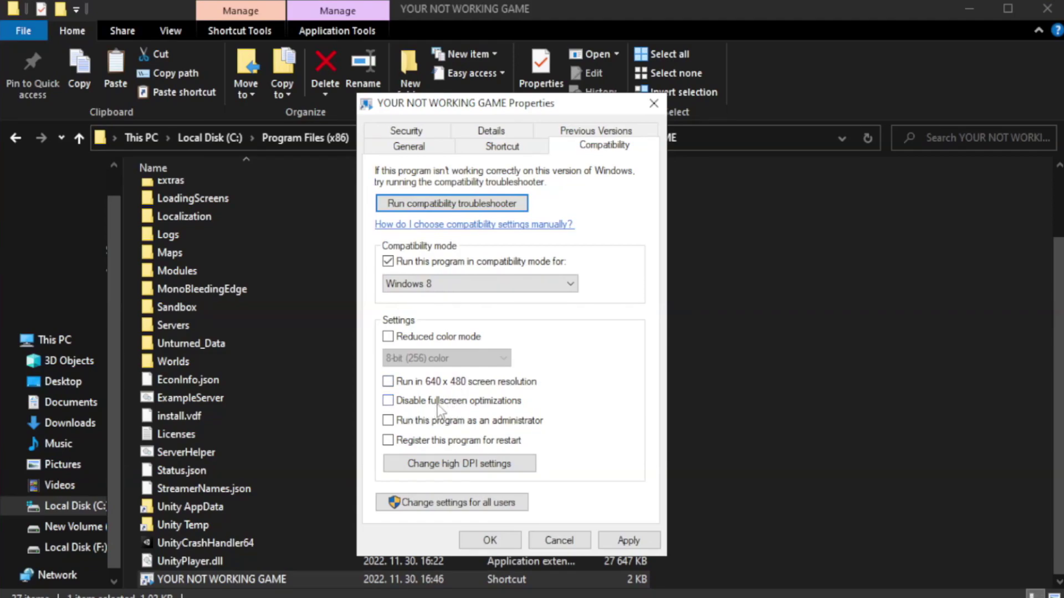
pyautogui.click(416, 407)
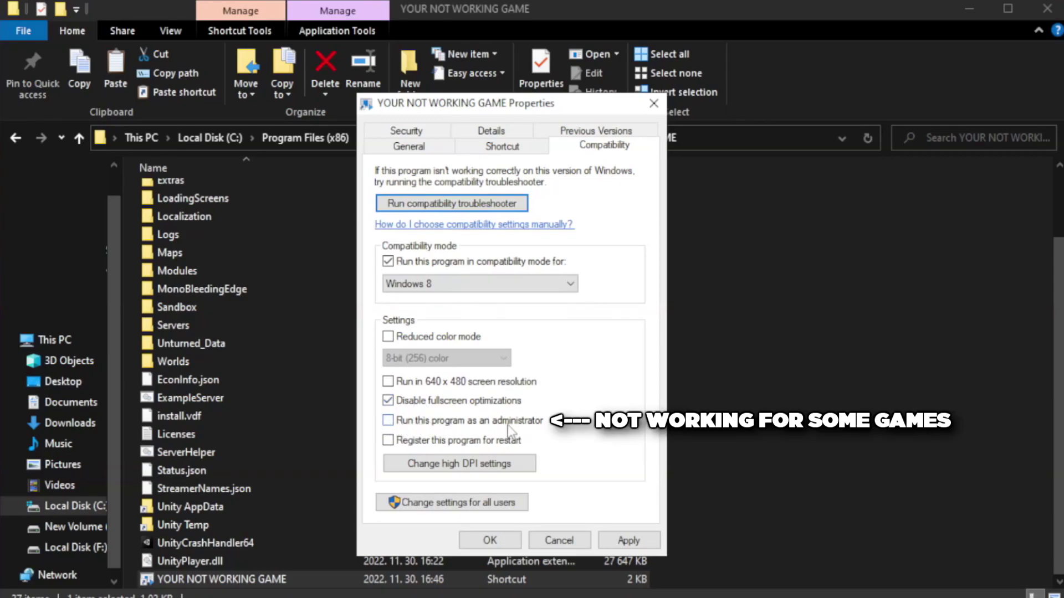
pyautogui.click(416, 428)
pyautogui.click(625, 541)
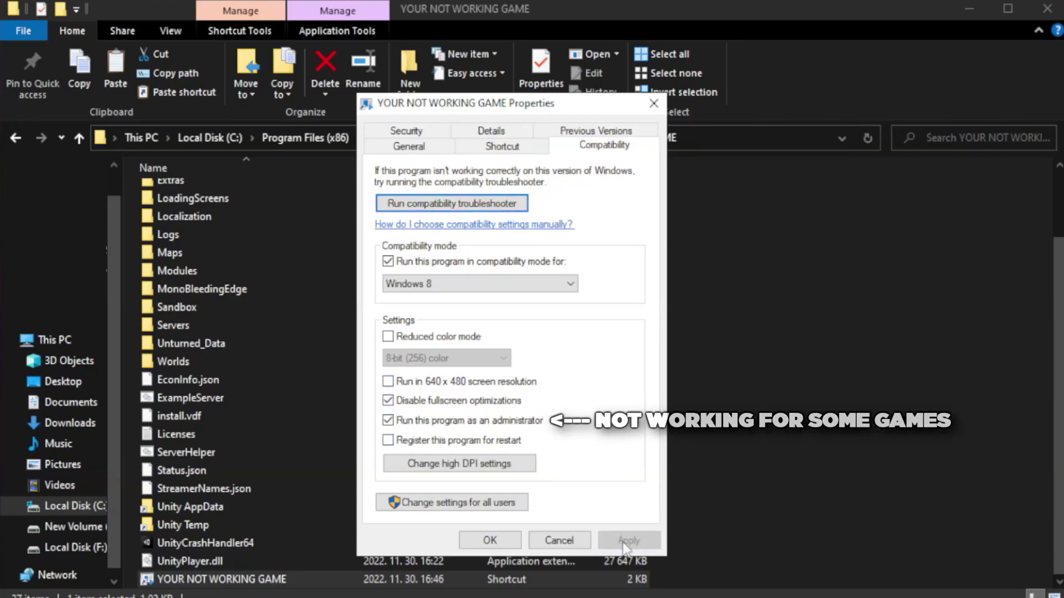
pyautogui.click(489, 543)
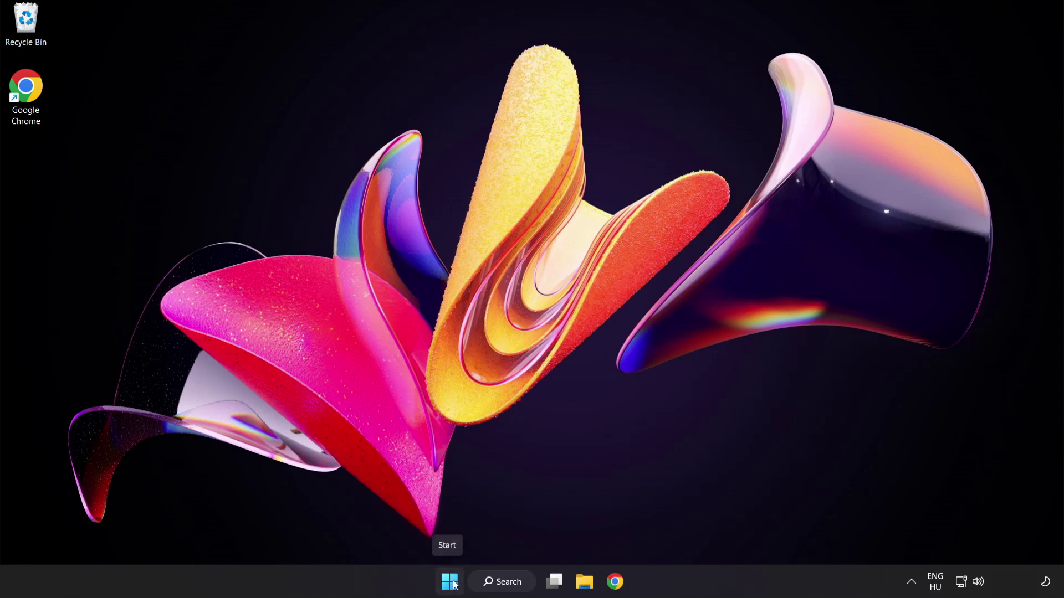
# Launch Task Manager from the Start button's quick menu and show its Startup apps
pyautogui.rightClick(453, 584)
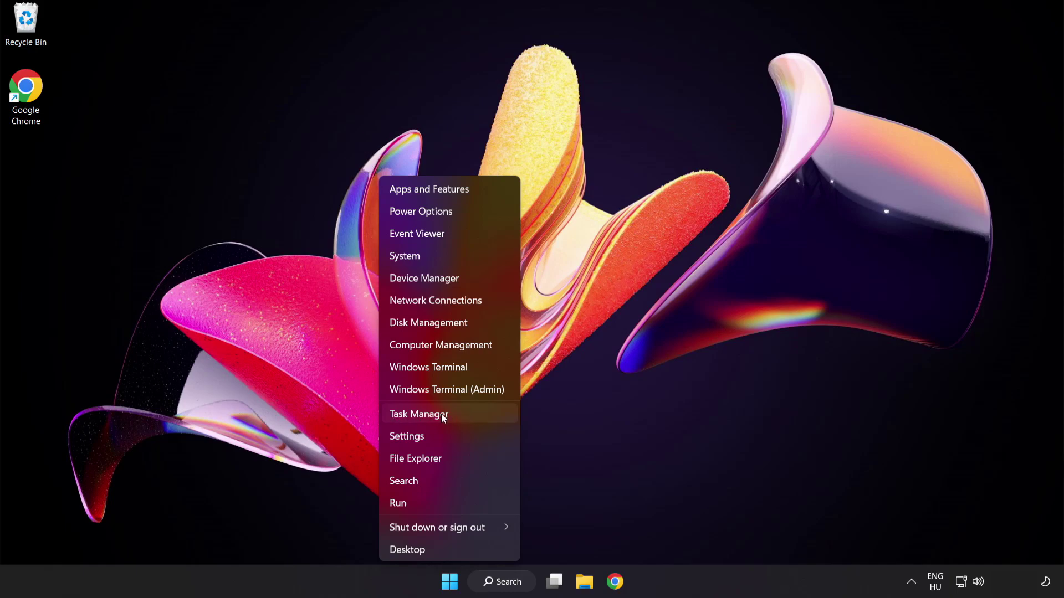
pyautogui.click(459, 416)
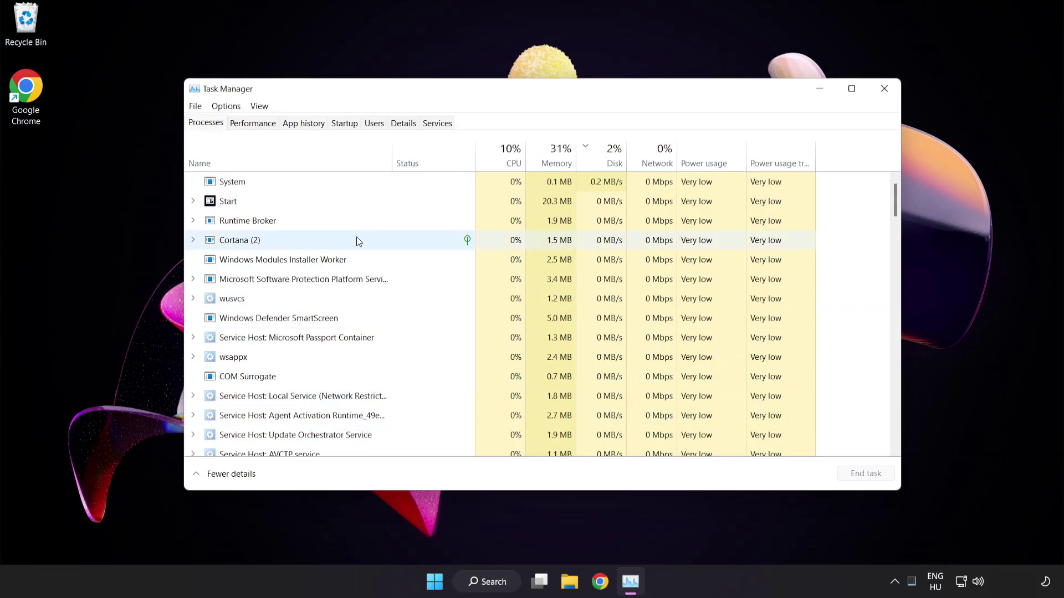
pyautogui.click(352, 129)
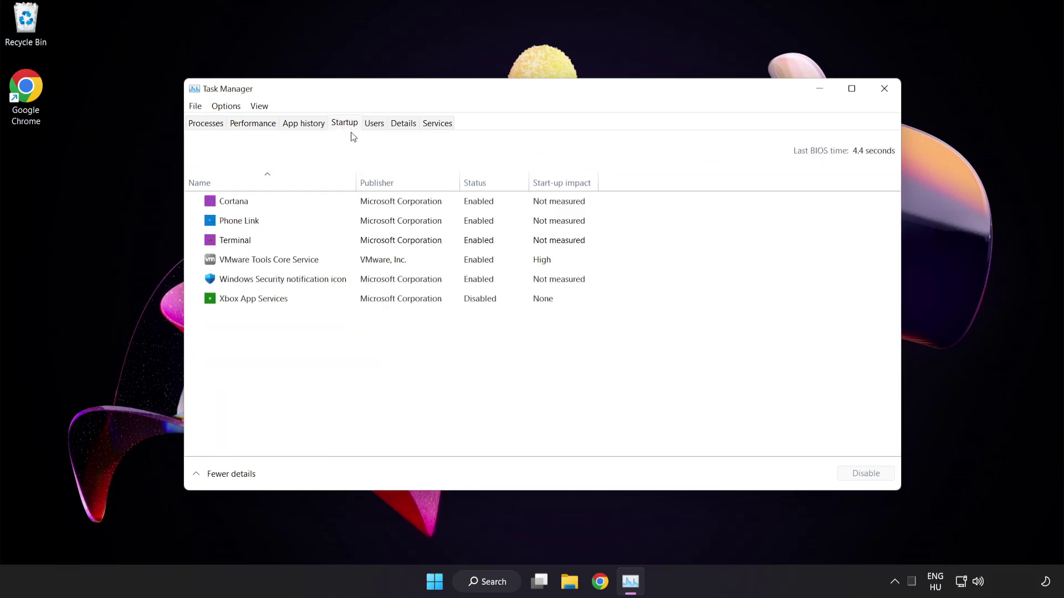
# Disable Cortana, Phone Link, Terminal and the Windows Security notification icon at startup
pyautogui.click(353, 208)
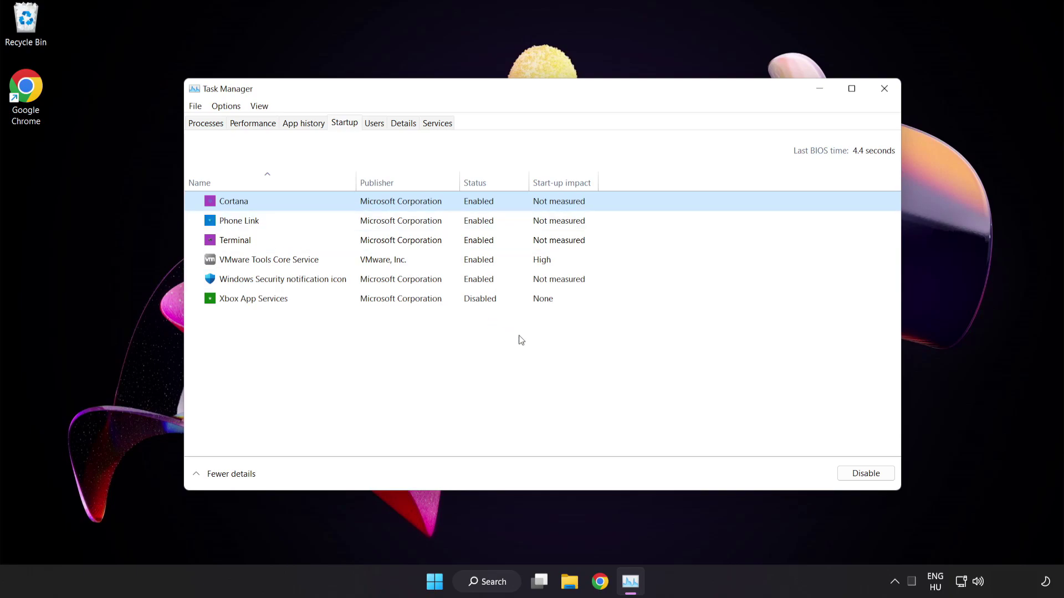
pyautogui.click(866, 473)
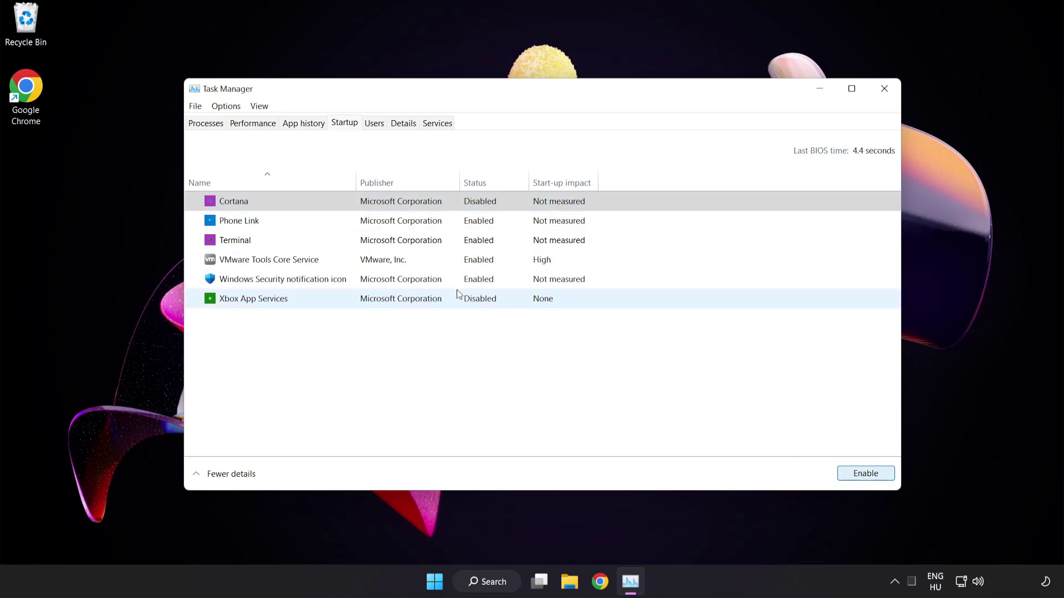
pyautogui.click(329, 219)
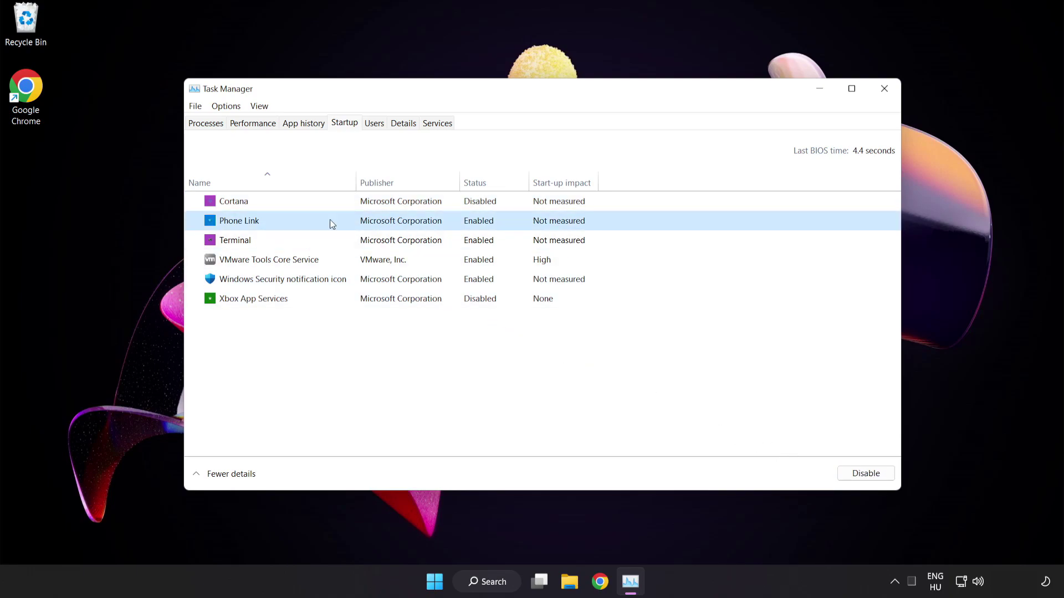
pyautogui.click(862, 481)
pyautogui.click(354, 241)
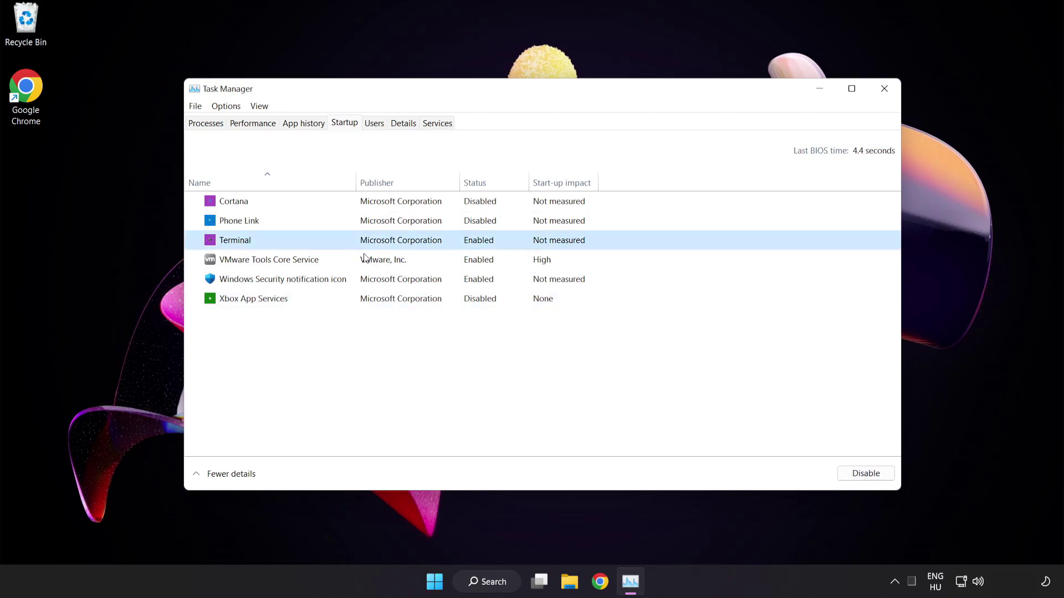
pyautogui.click(848, 471)
pyautogui.click(365, 281)
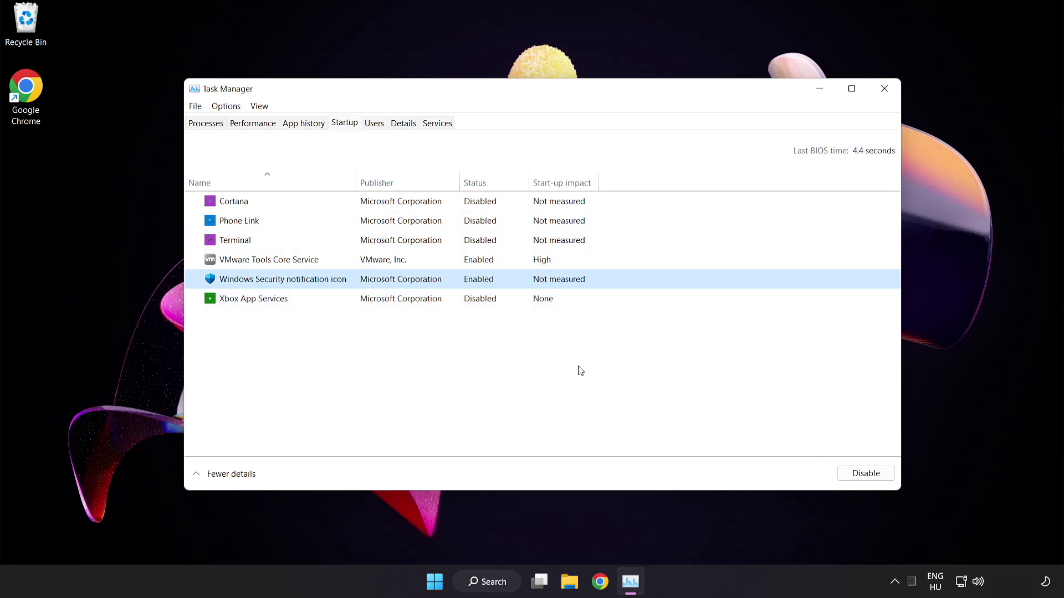
pyautogui.click(853, 476)
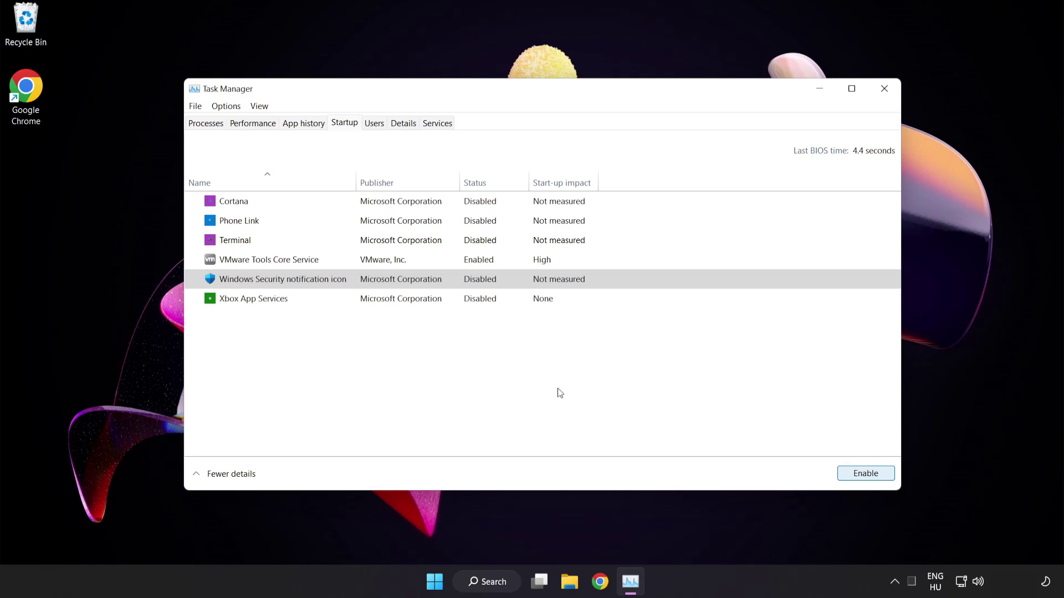
# Close Task Manager and download the DirectX End-User Runtime Web Installer in Chrome
pyautogui.click(884, 90)
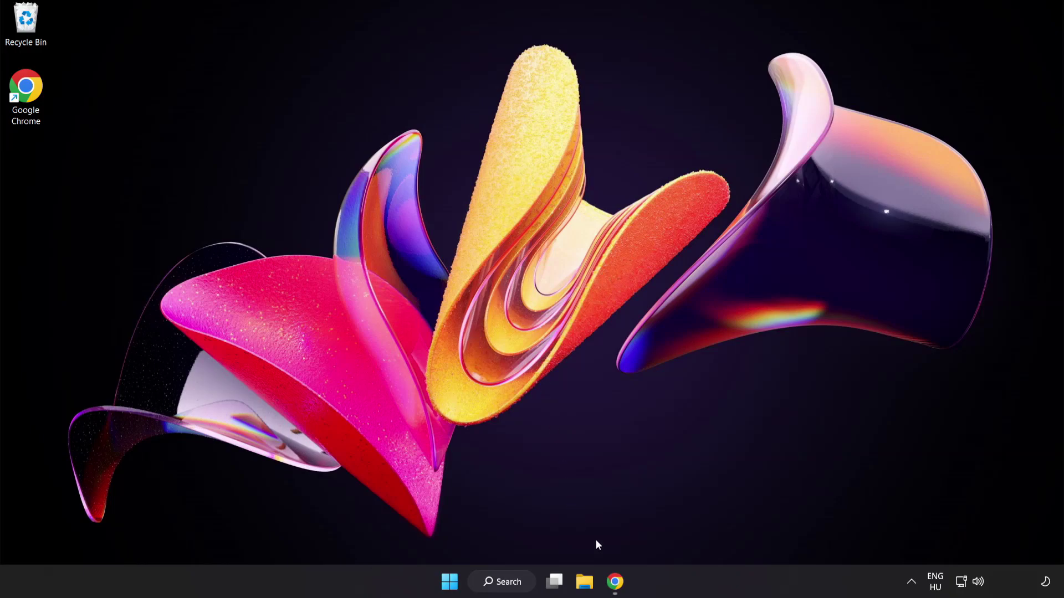
pyautogui.click(615, 581)
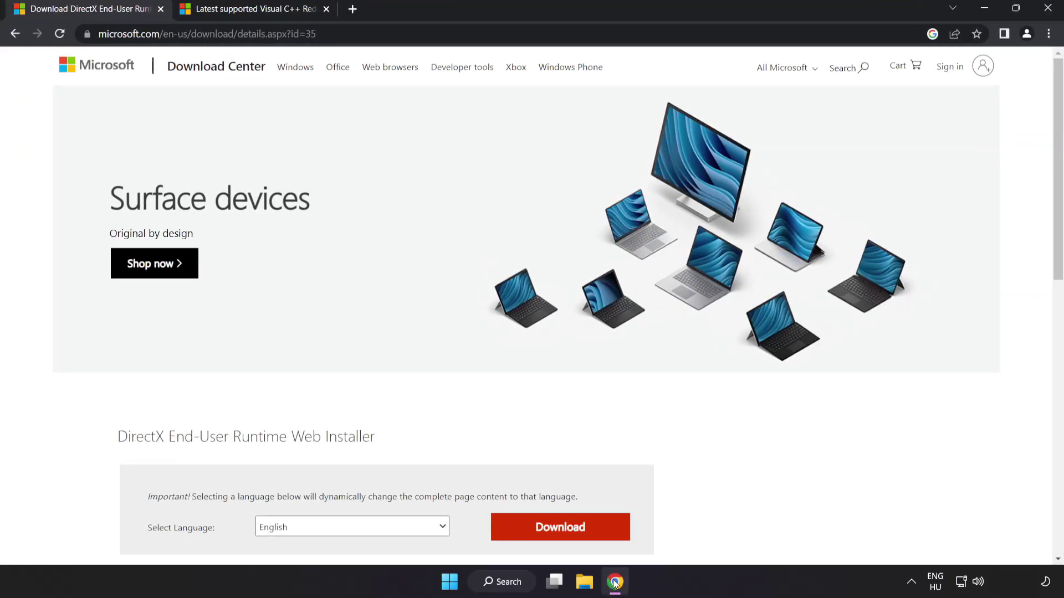
pyautogui.click(345, 34)
pyautogui.click(430, 33)
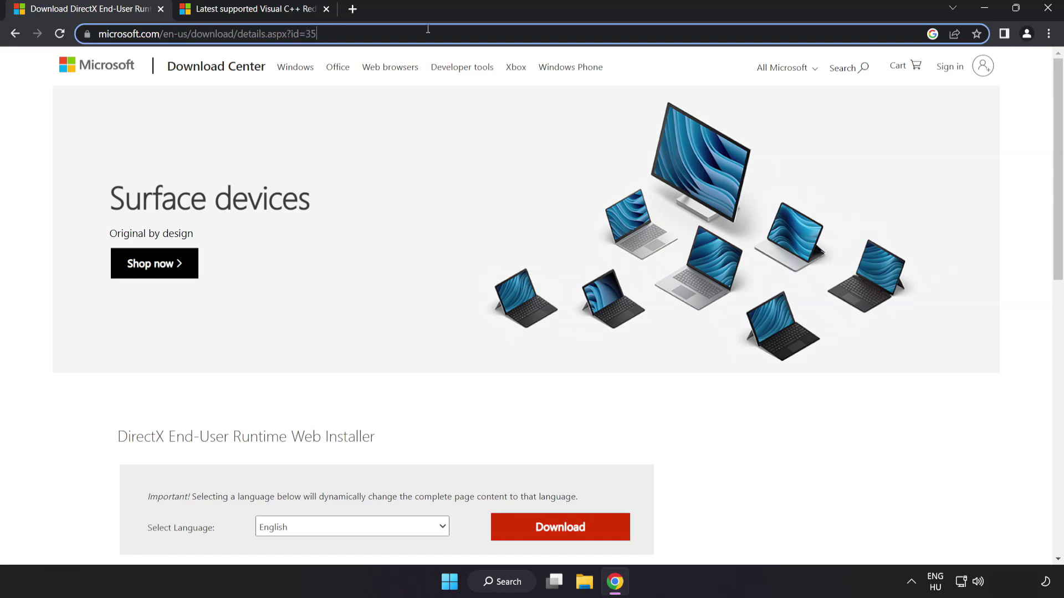
pyautogui.click(743, 450)
pyautogui.scroll(-3, 739, 444)
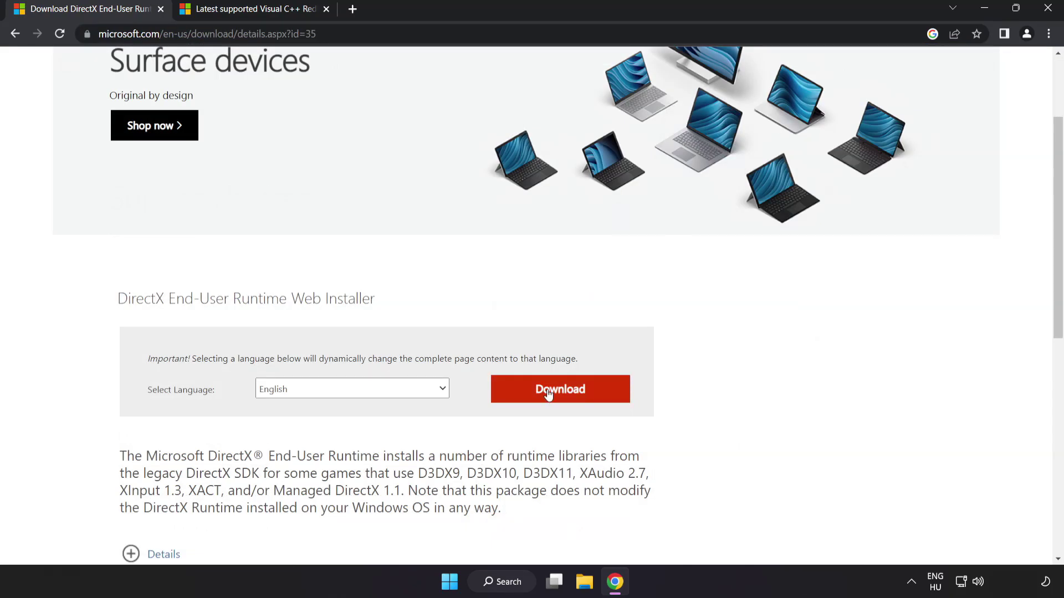
pyautogui.click(573, 401)
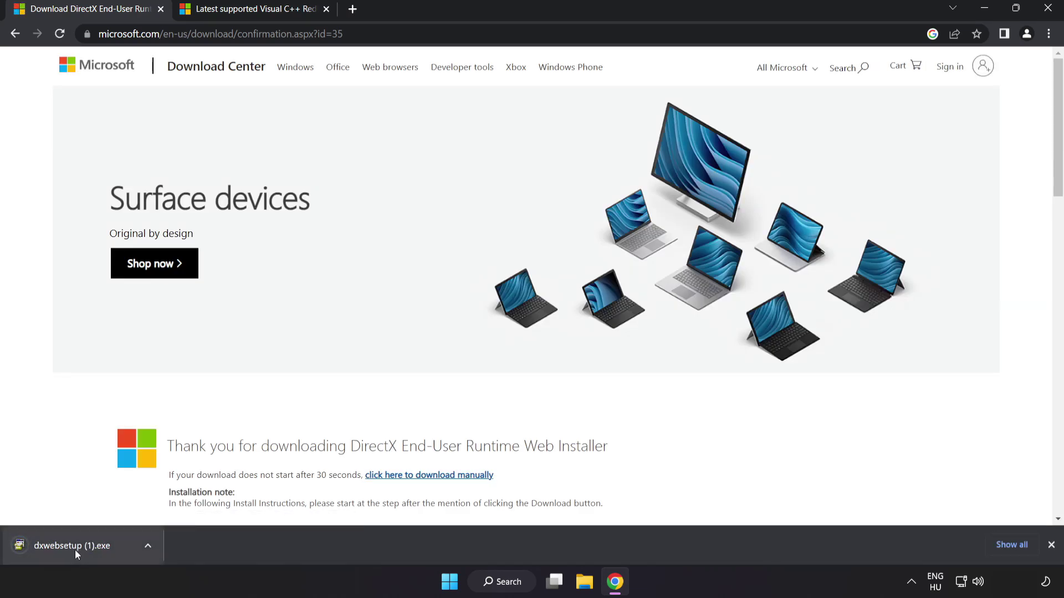
# Run dxwebsetup, accept the licence, decline the Bing Bar, and finish installing DirectX
pyautogui.click(89, 547)
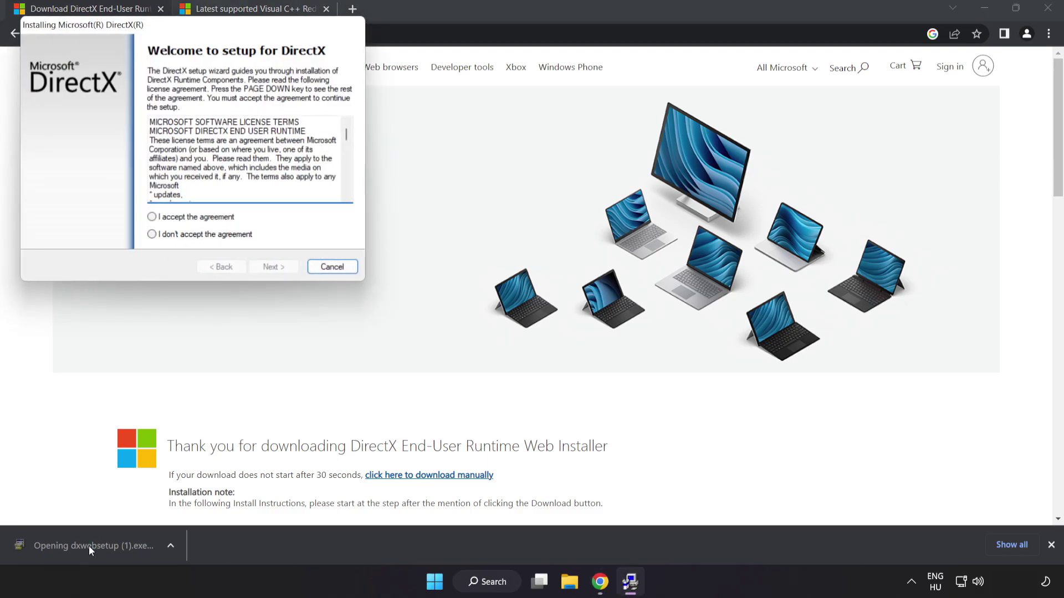
pyautogui.moveTo(160, 25); pyautogui.dragTo(486, 141)
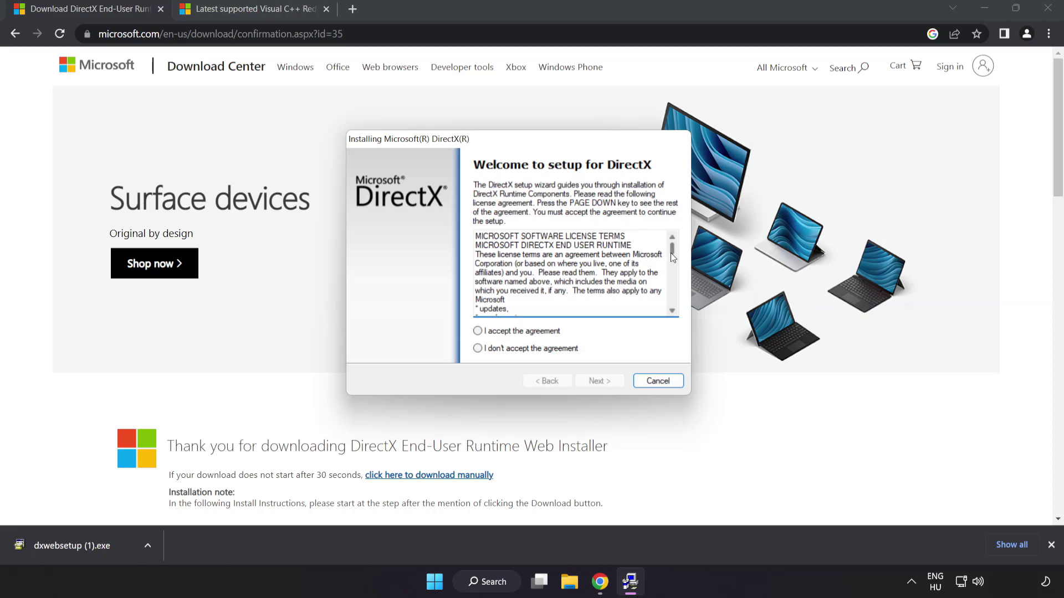
pyautogui.moveTo(672, 257); pyautogui.dragTo(672, 302)
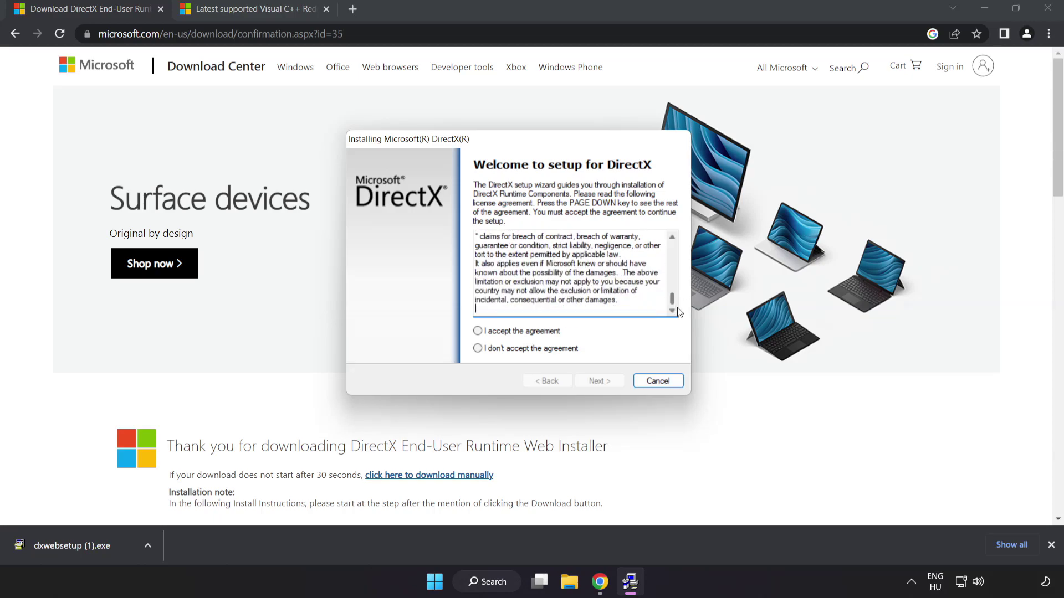
pyautogui.click(497, 333)
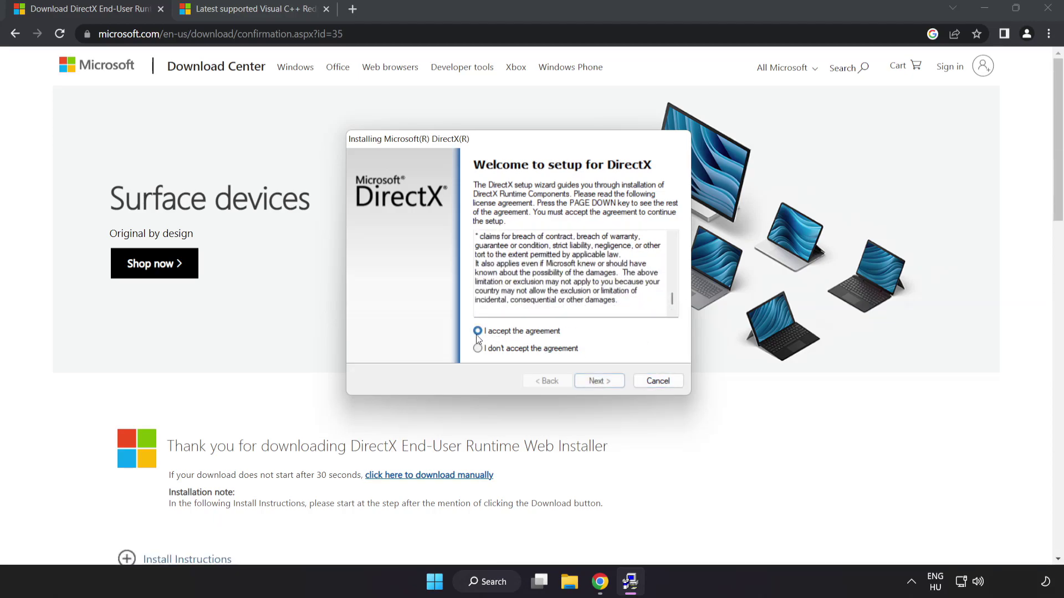
pyautogui.click(597, 381)
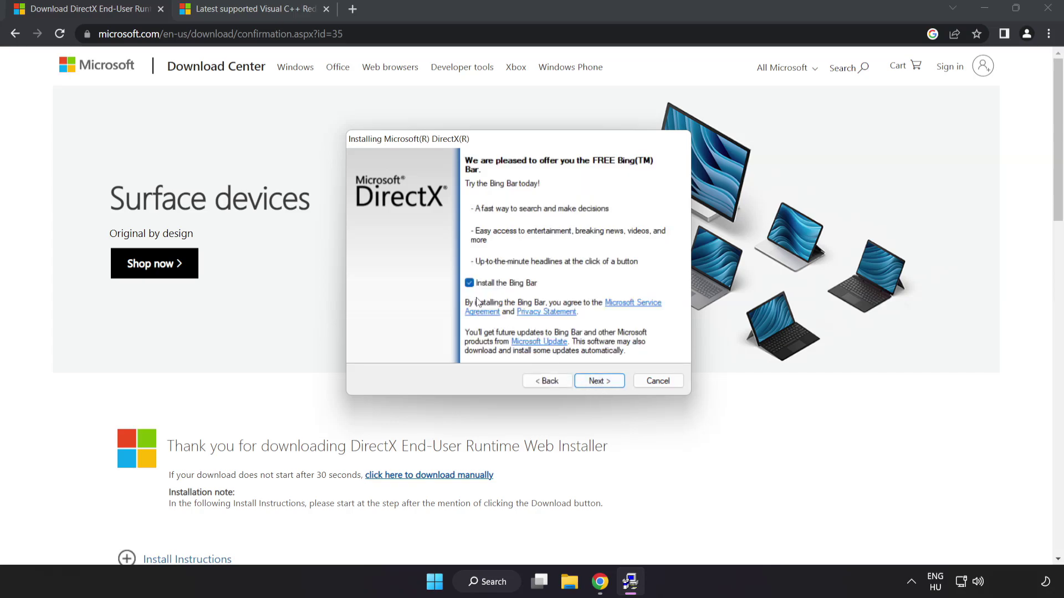
pyautogui.click(469, 283)
pyautogui.click(600, 381)
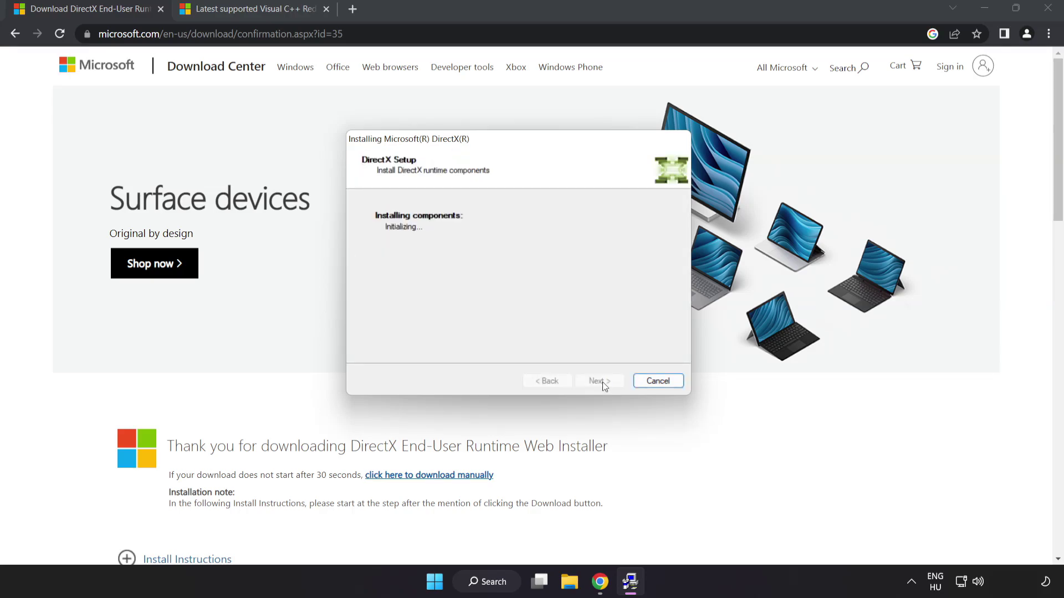
pyautogui.click(599, 382)
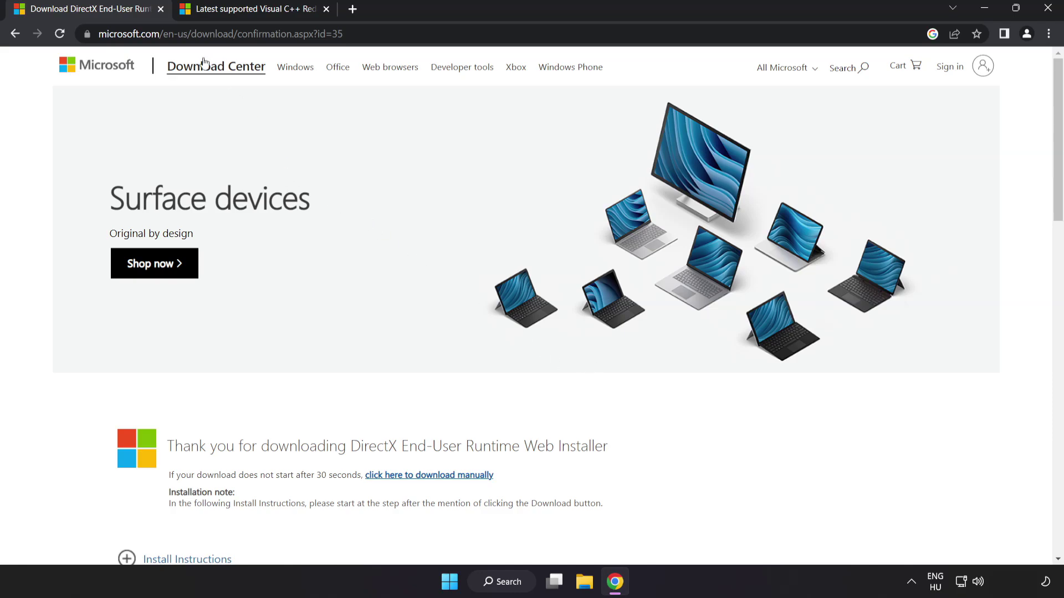
# Close the DirectX download tab and scroll to the Visual C++ Redistributable download table
pyautogui.click(161, 9)
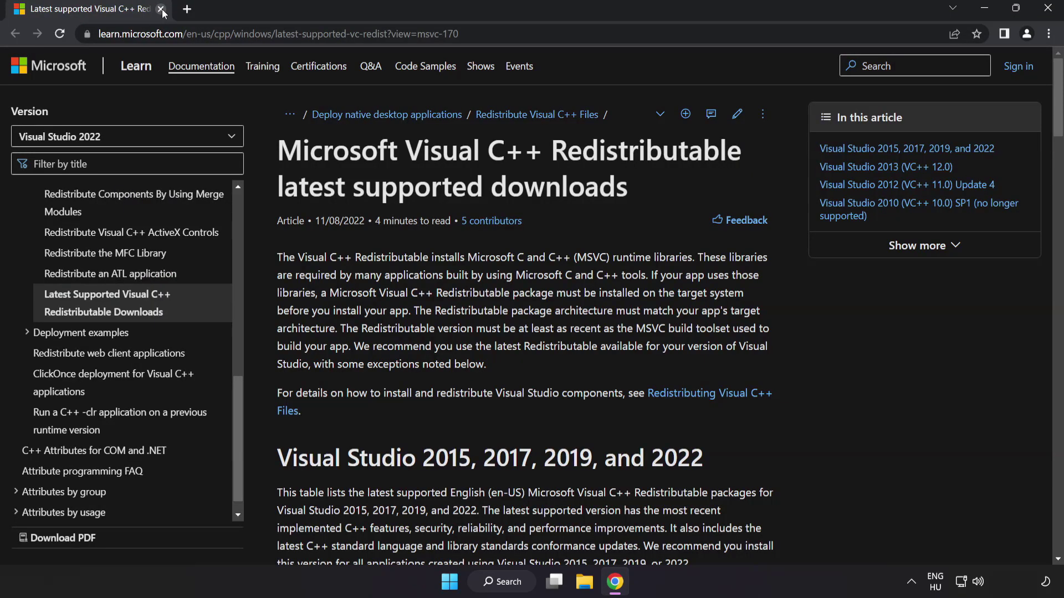
pyautogui.click(506, 33)
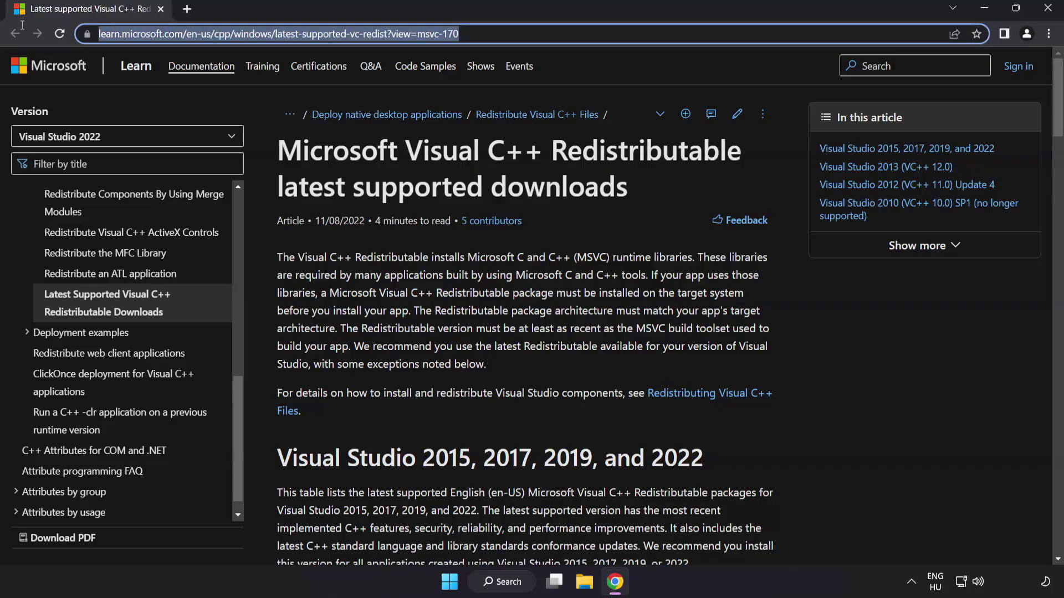
pyautogui.click(534, 163)
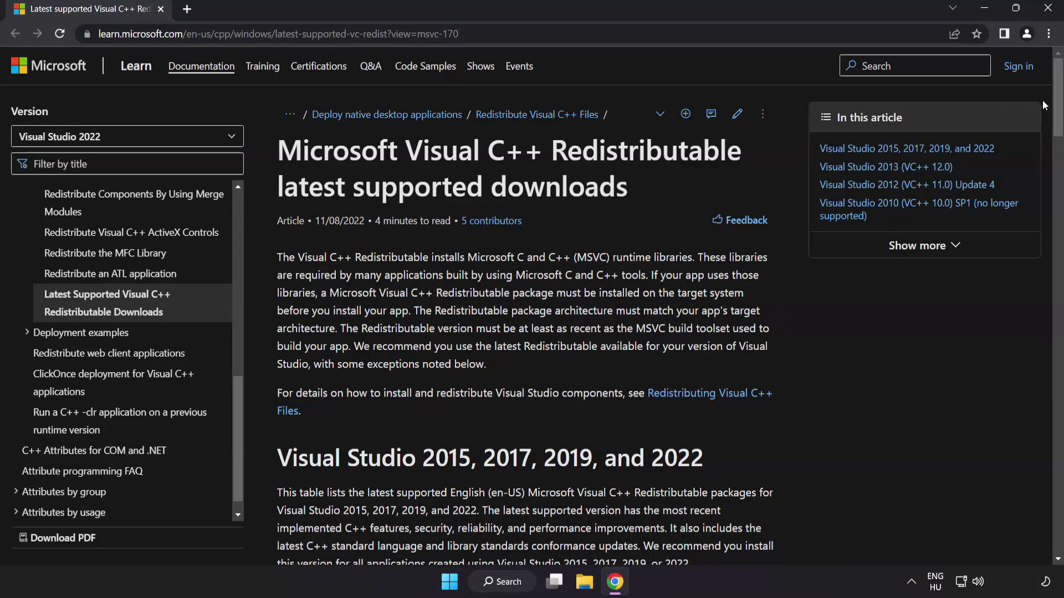
pyautogui.scroll(-3, 1053, 136)
pyautogui.moveTo(1053, 136); pyautogui.dragTo(1037, 166)
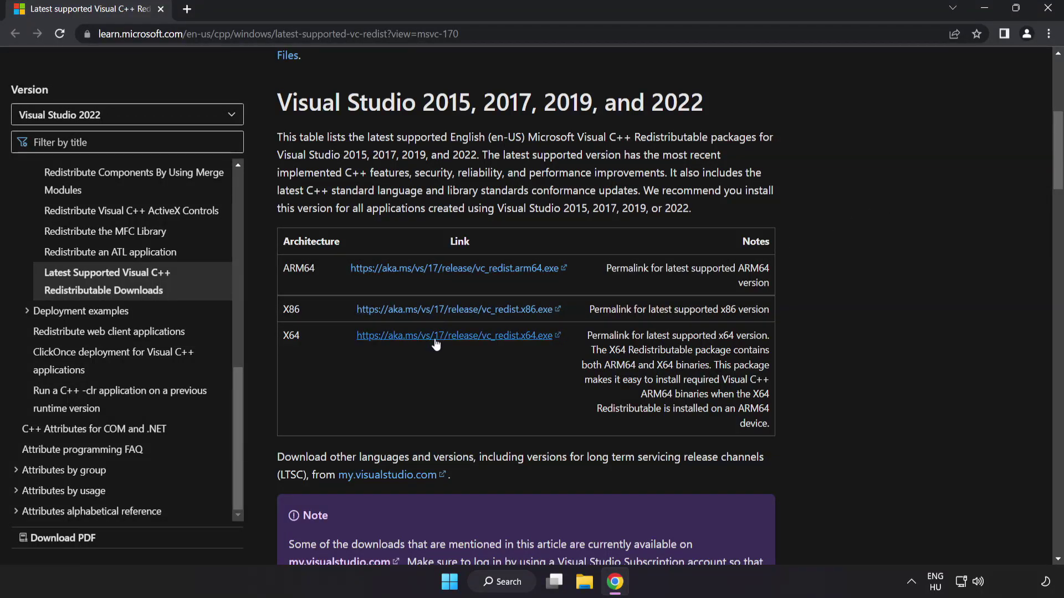
# Download the ARM64, x86 and x64 vc_redist installers
pyautogui.click(441, 276)
pyautogui.click(454, 311)
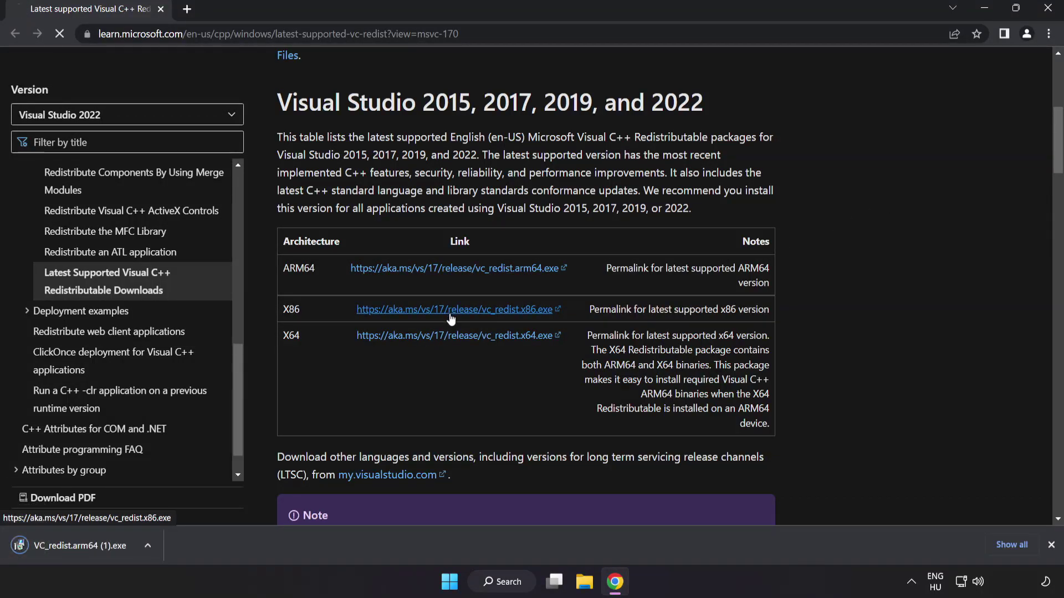
pyautogui.click(458, 339)
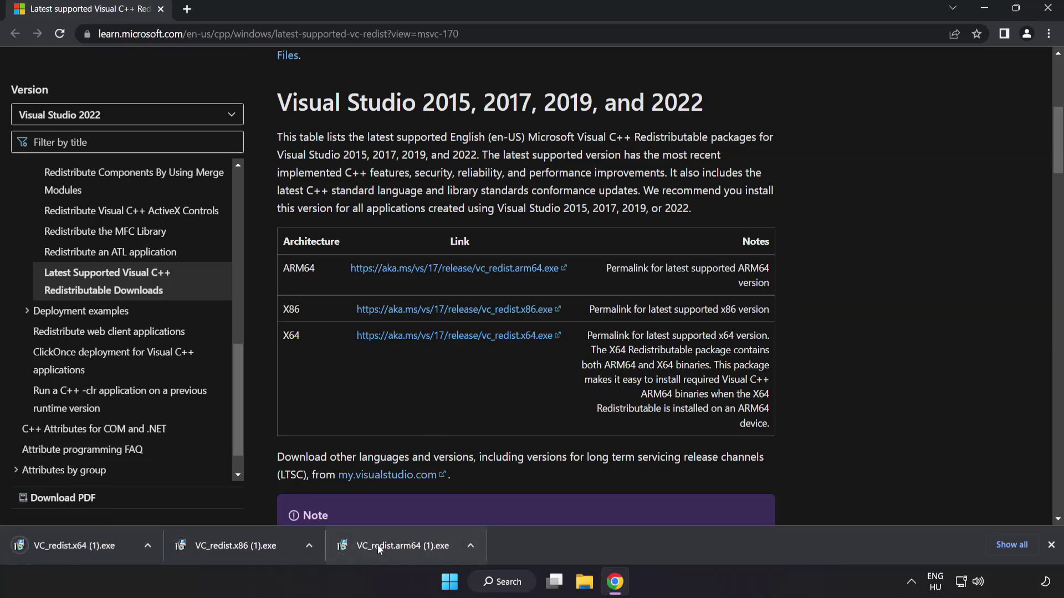
# Run the ARM64 Visual C++ installer, accepting the license terms, and dismiss its failure
pyautogui.click(400, 547)
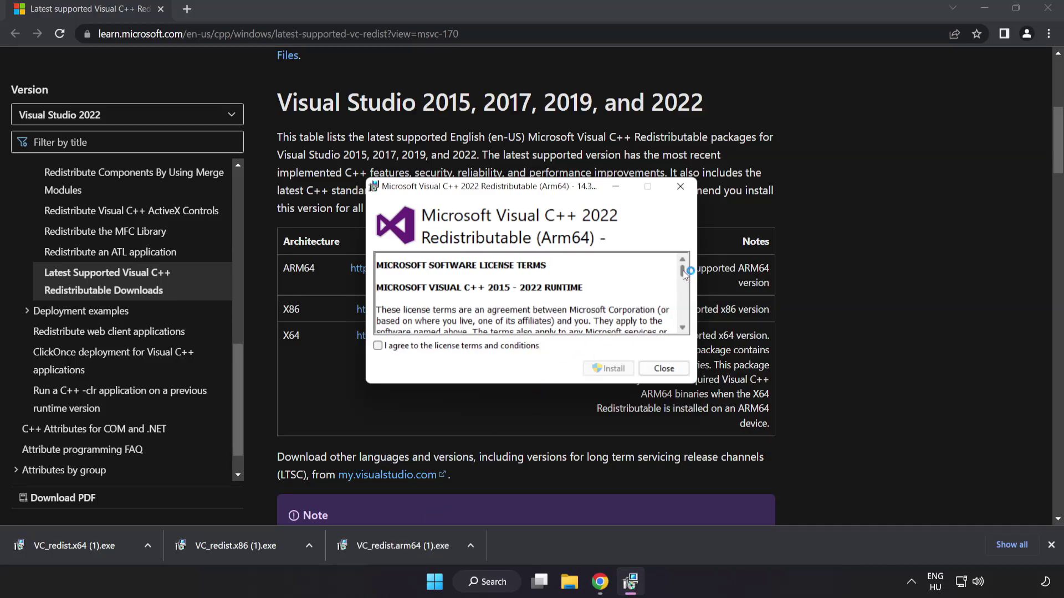
pyautogui.moveTo(683, 271); pyautogui.dragTo(683, 322)
pyautogui.click(378, 345)
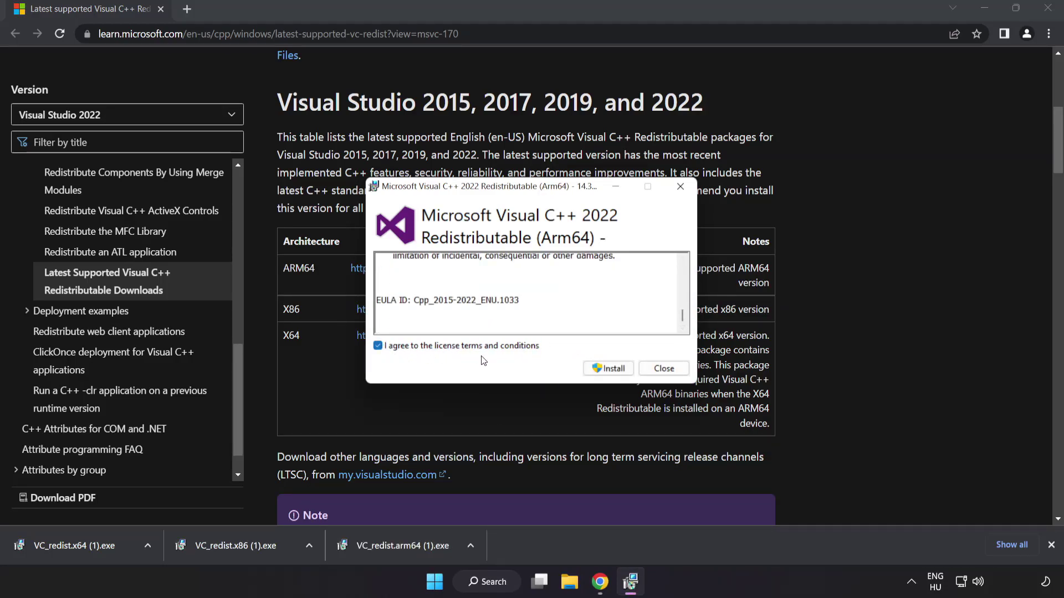
pyautogui.click(606, 369)
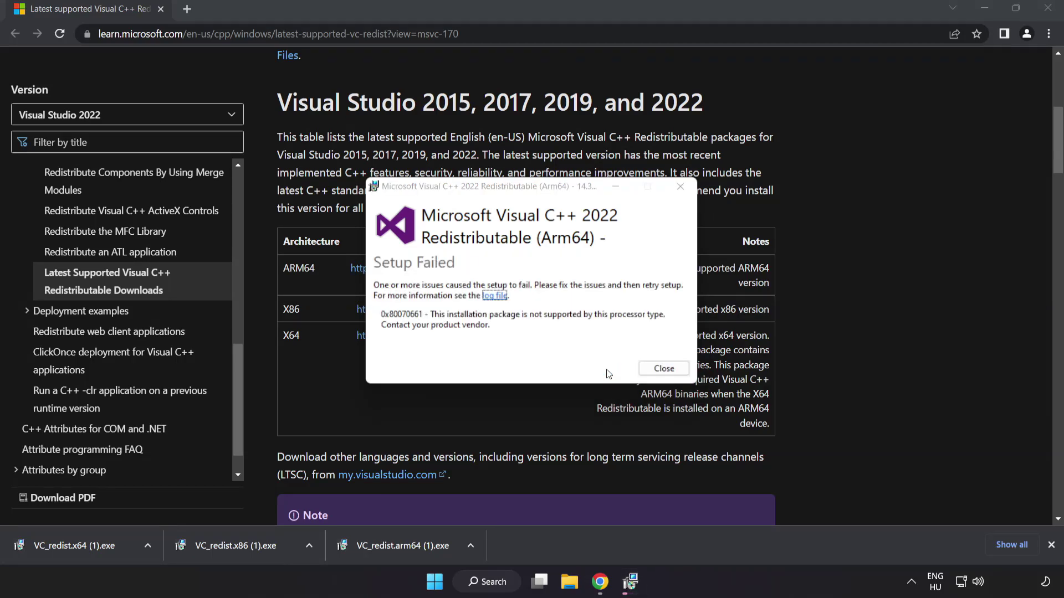
pyautogui.click(664, 369)
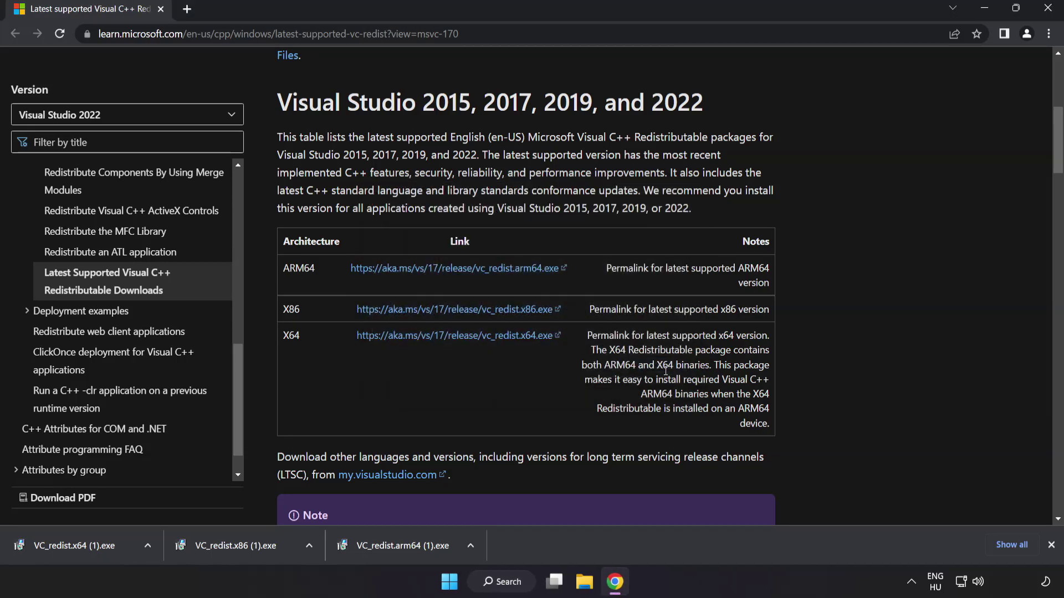
# Install the x86 redistributable successfully, attempt the failing x64 one, then close Chrome
pyautogui.click(239, 547)
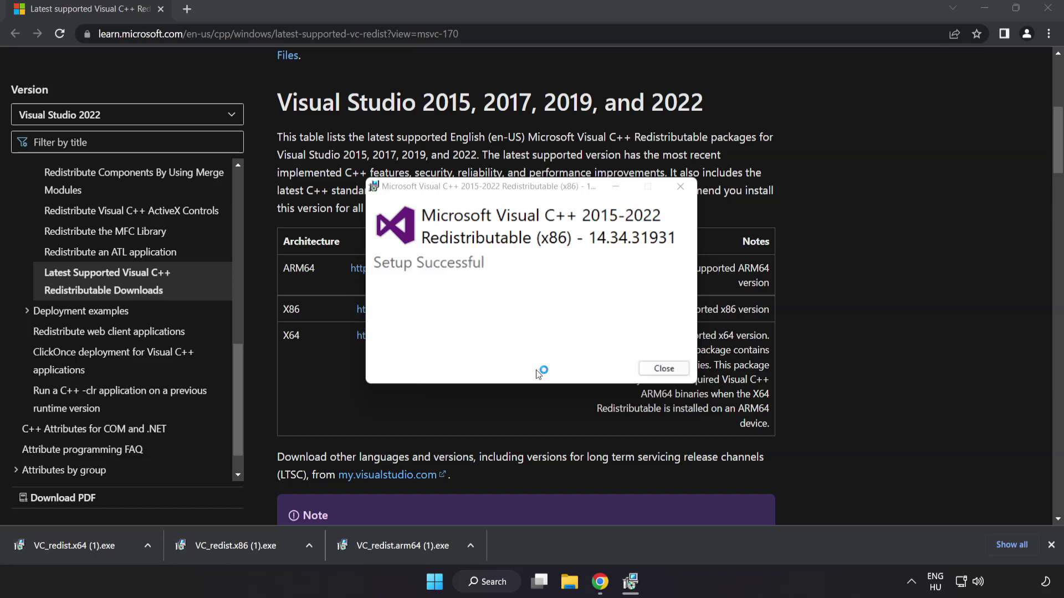
pyautogui.click(662, 368)
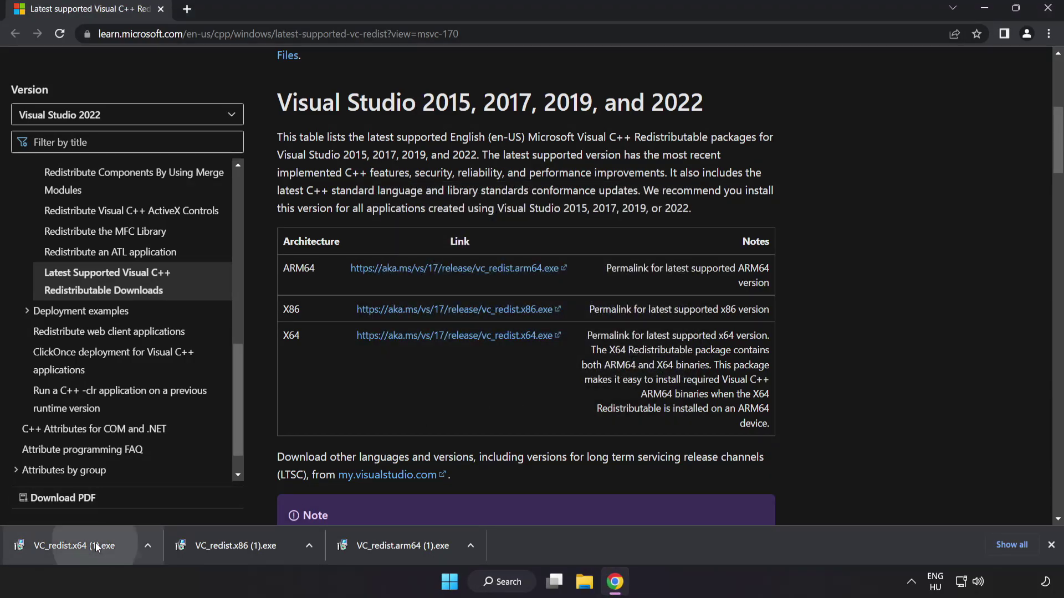
pyautogui.click(95, 545)
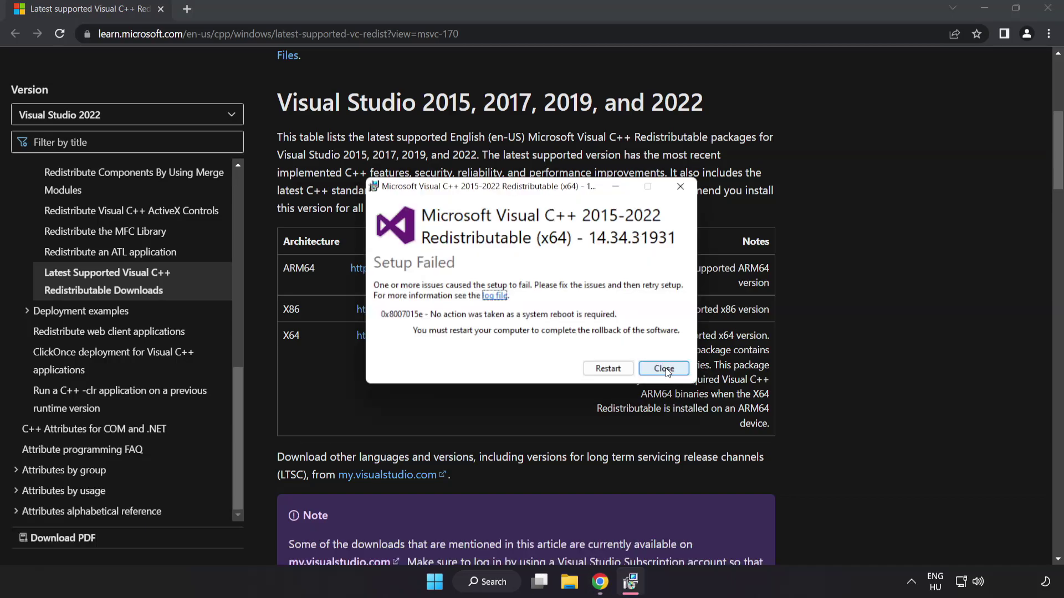
pyautogui.click(664, 369)
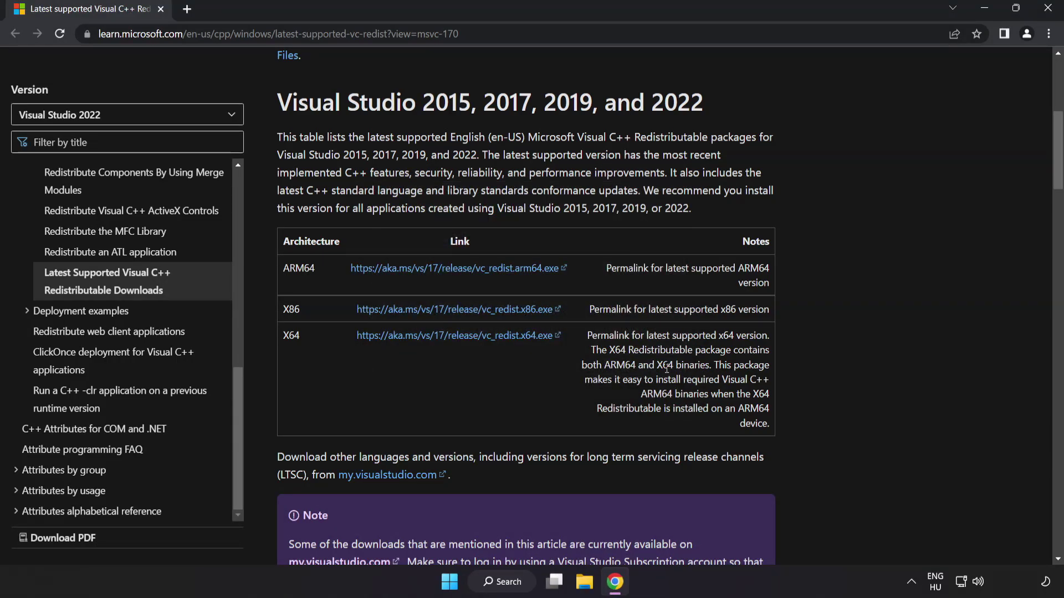
pyautogui.click(1046, 8)
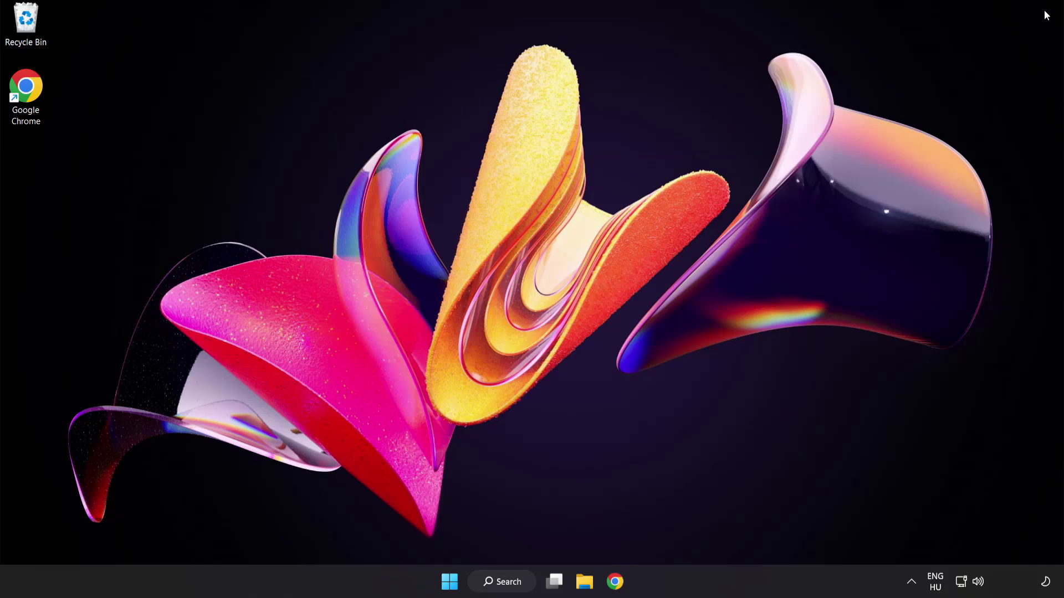
# Search 'cmd' and launch Command Prompt as administrator
pyautogui.click(503, 586)
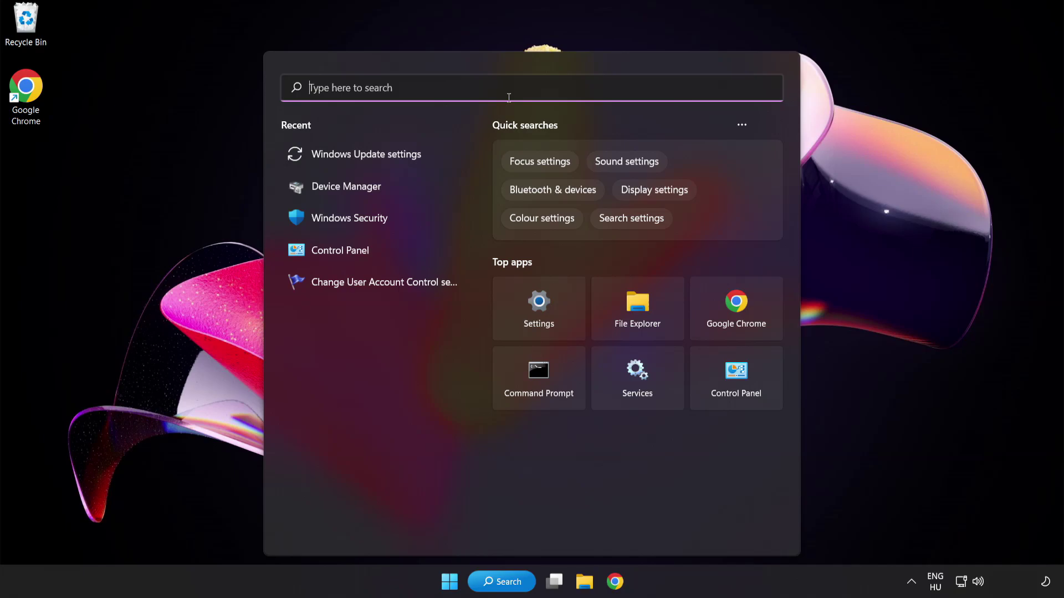
pyautogui.write('cmd')
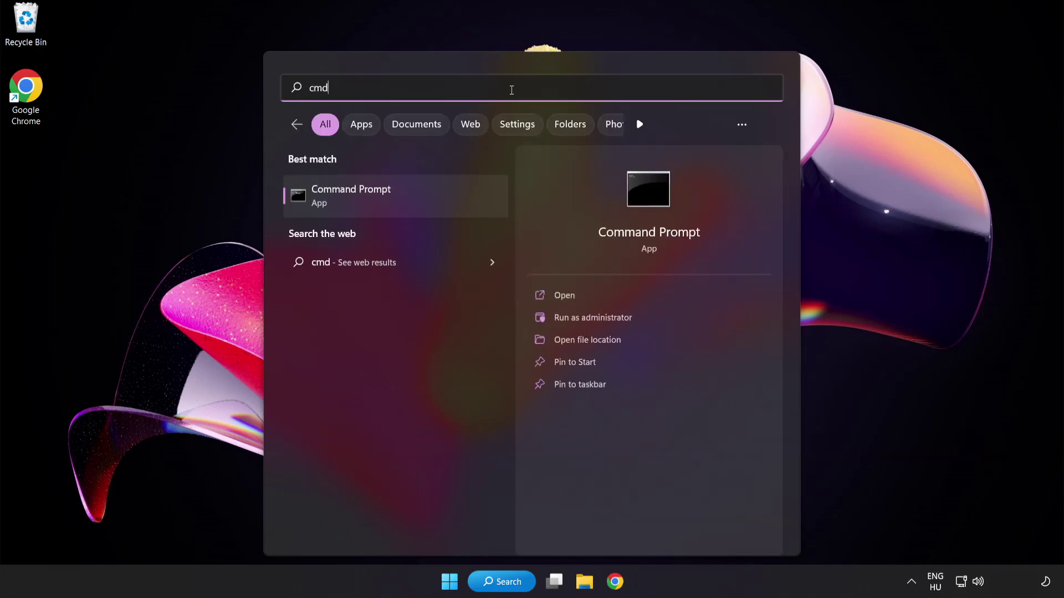
pyautogui.rightClick(399, 204)
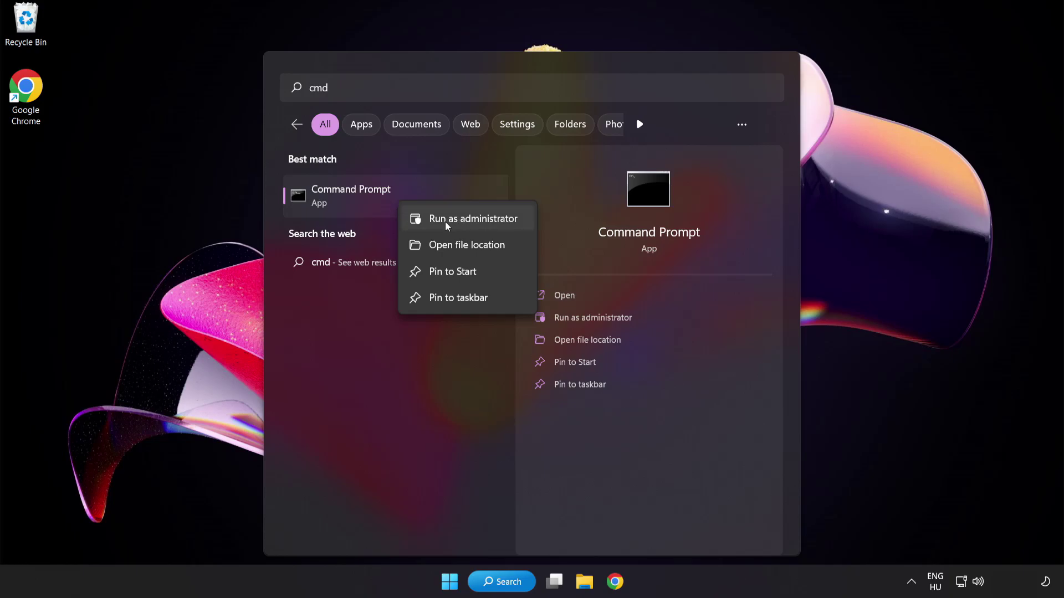
pyautogui.click(448, 222)
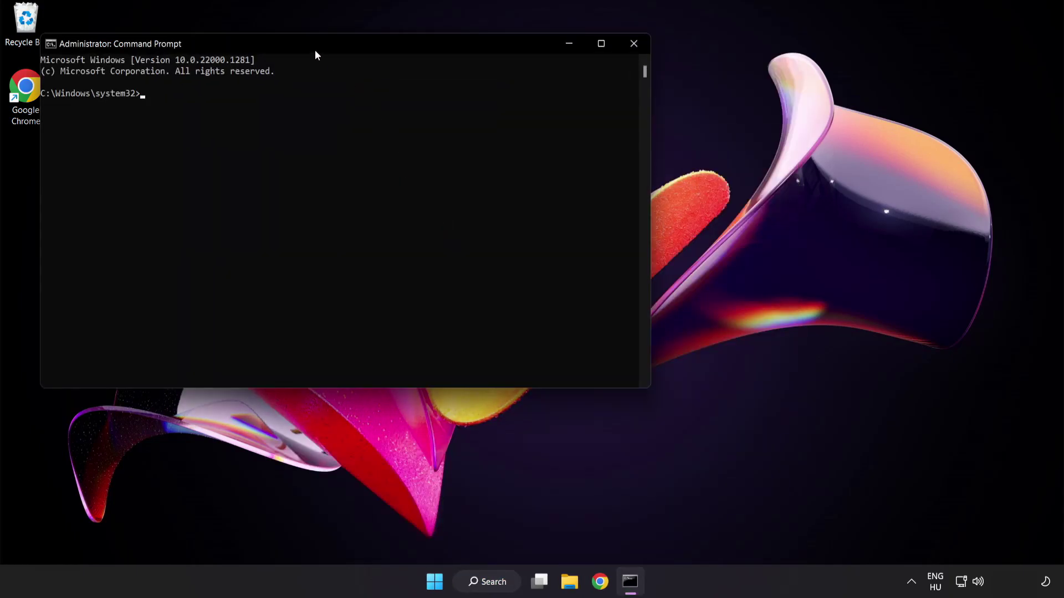
# Centre the Command Prompt window and run sfc /scannow
pyautogui.moveTo(303, 43); pyautogui.dragTo(463, 107)
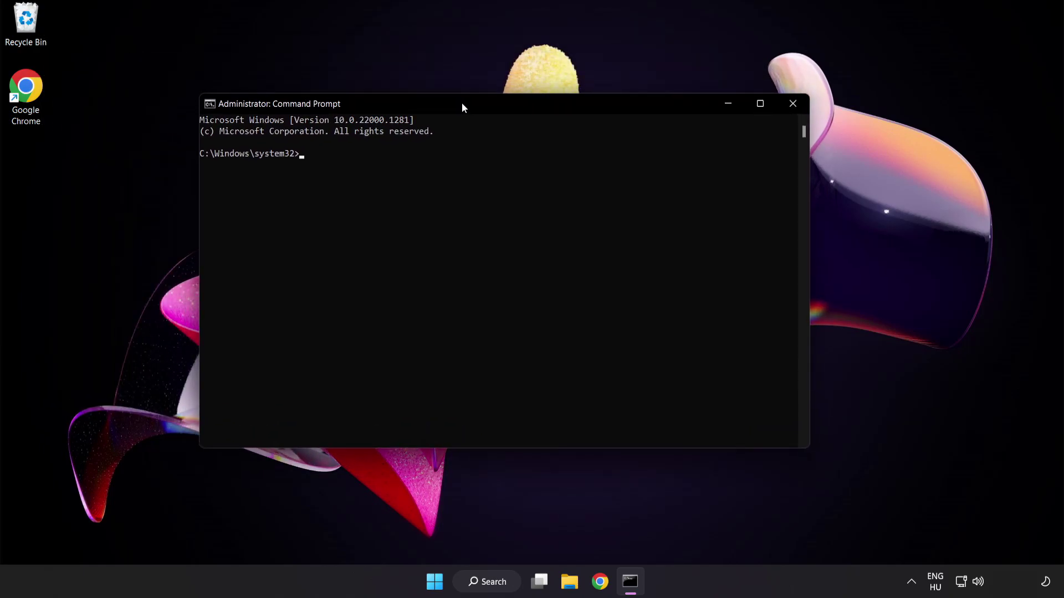
pyautogui.write('sfc')
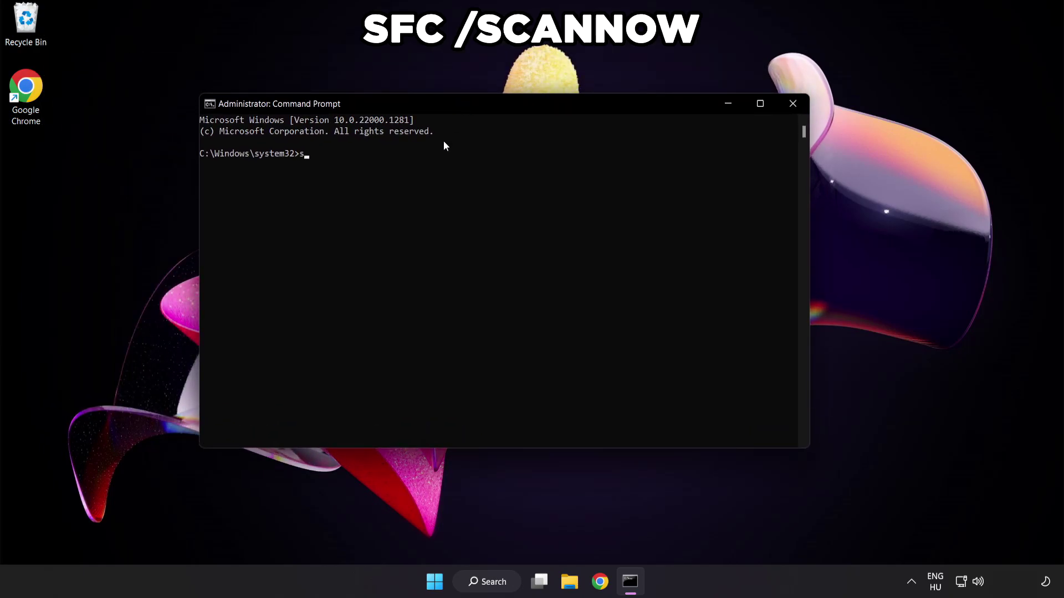
pyautogui.write(' /scanno')
pyautogui.write('w')
pyautogui.press('Return')
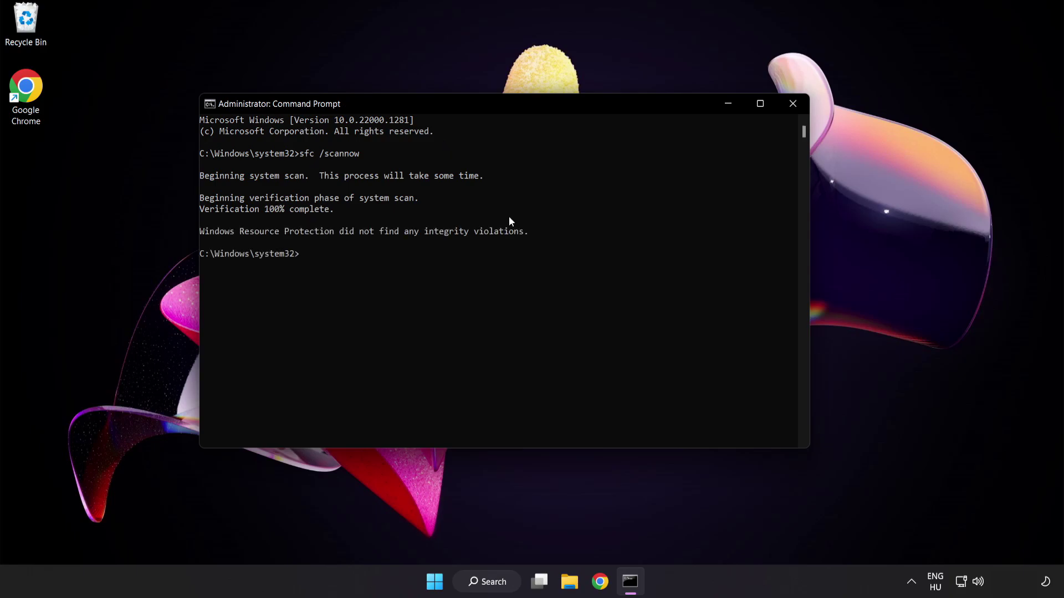
pyautogui.click(791, 105)
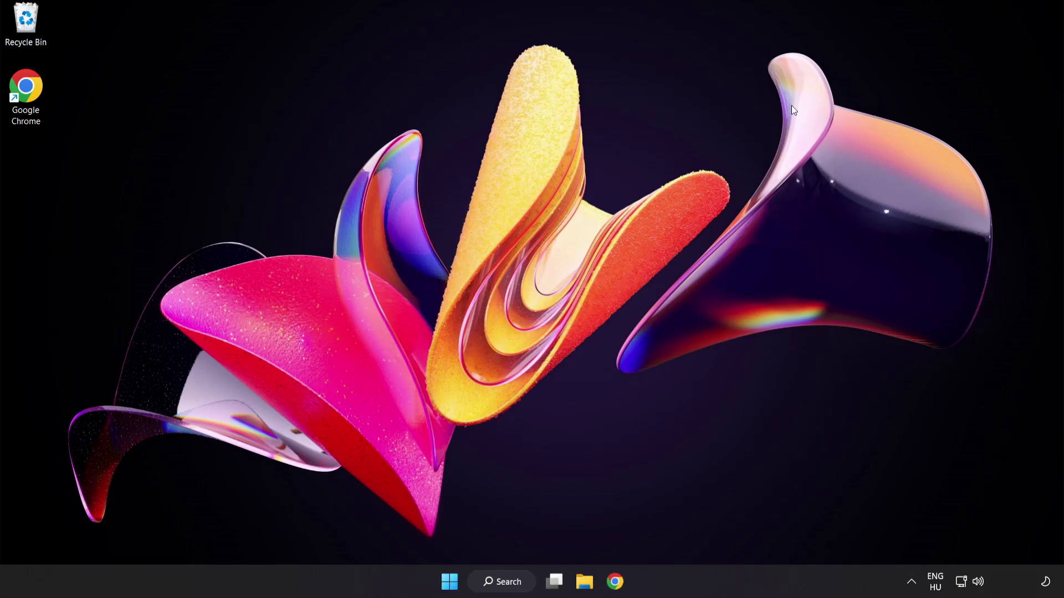
pyautogui.click(449, 581)
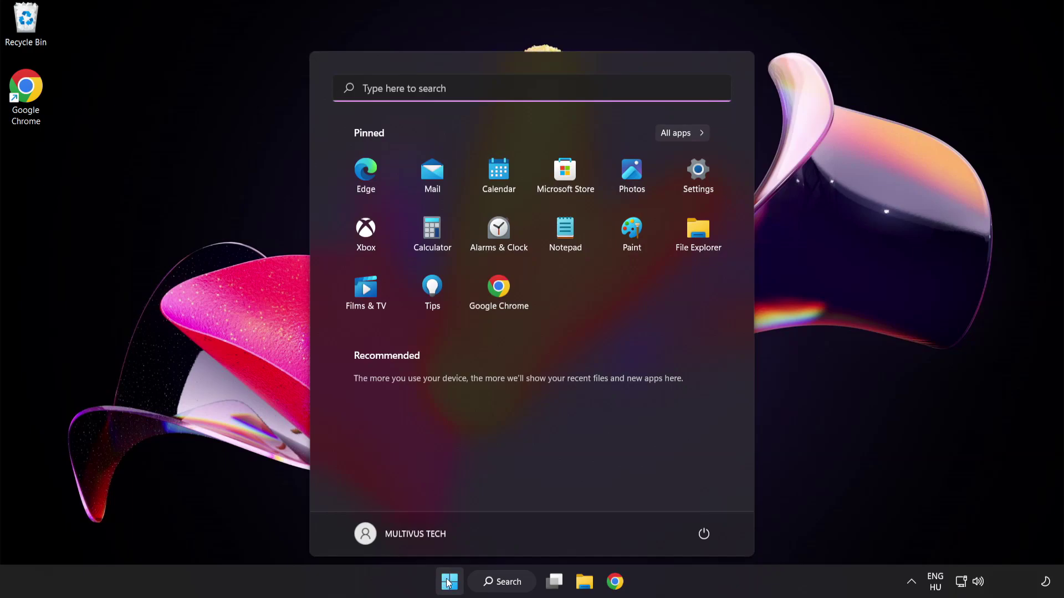
pyautogui.click(704, 534)
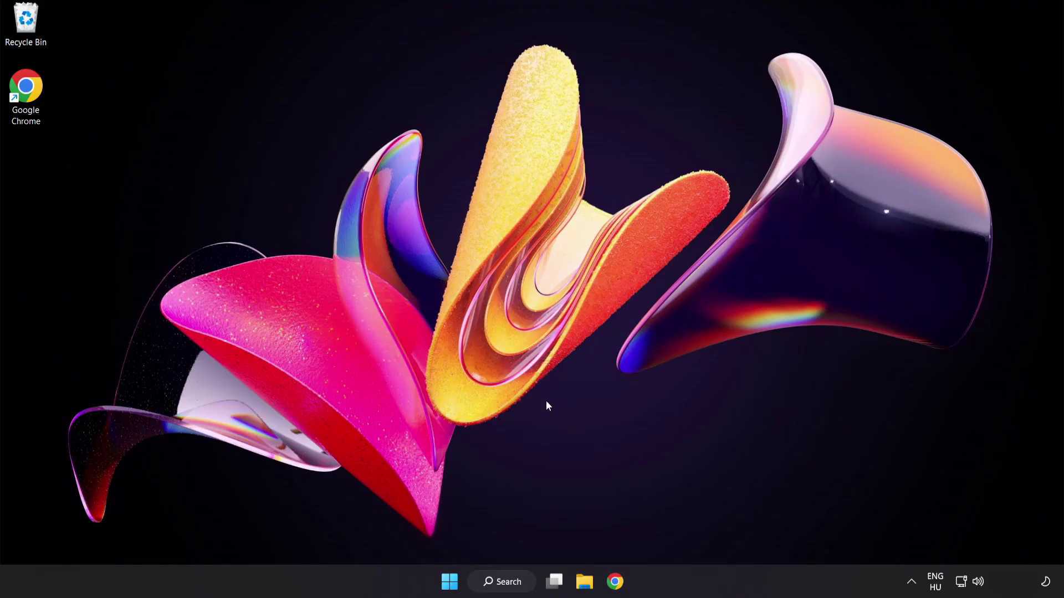
# Search 'security' and launch the Windows Security app
pyautogui.click(514, 586)
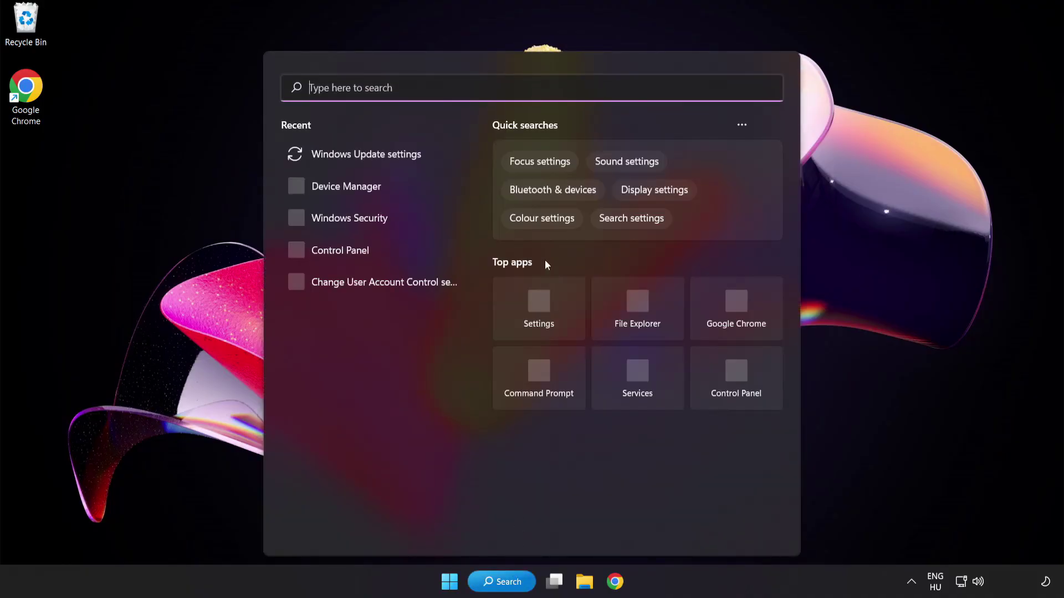
pyautogui.write('secu')
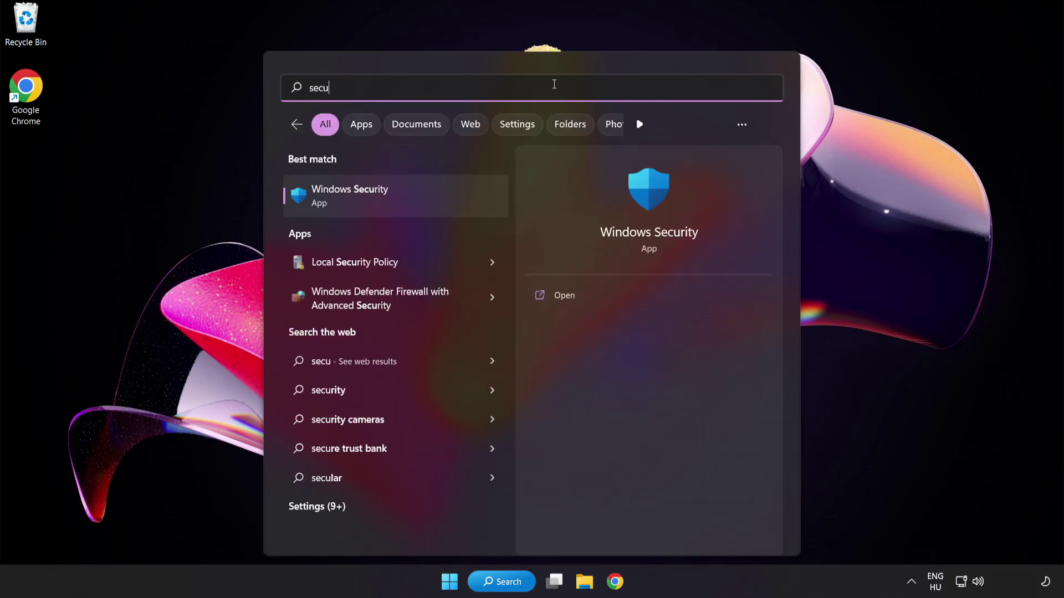
pyautogui.write('rity')
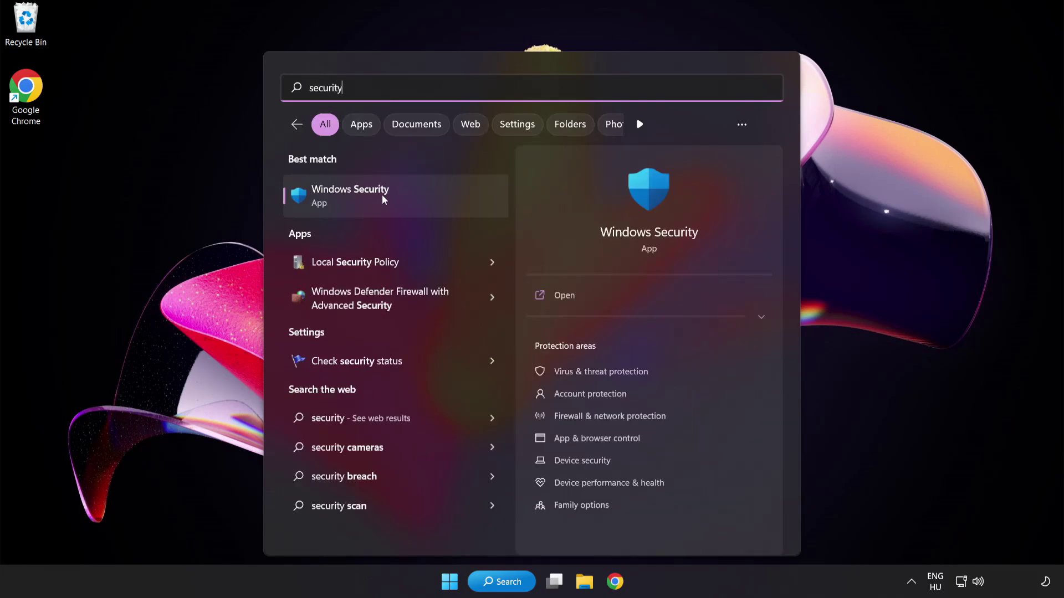
pyautogui.click(401, 194)
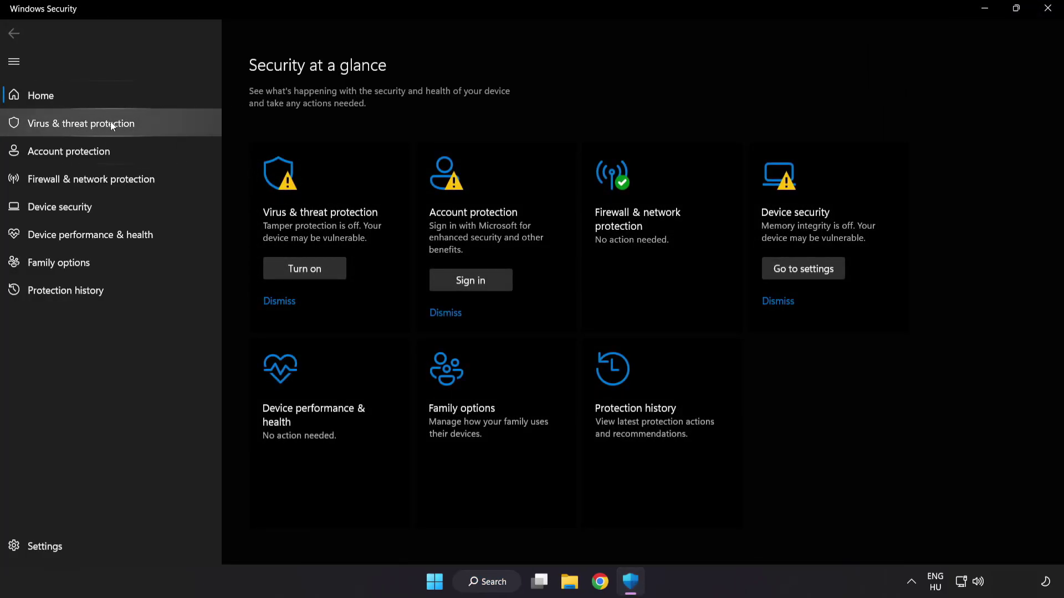
# Open Virus & threat protection settings and scroll down to the Exclusions section
pyautogui.click(162, 127)
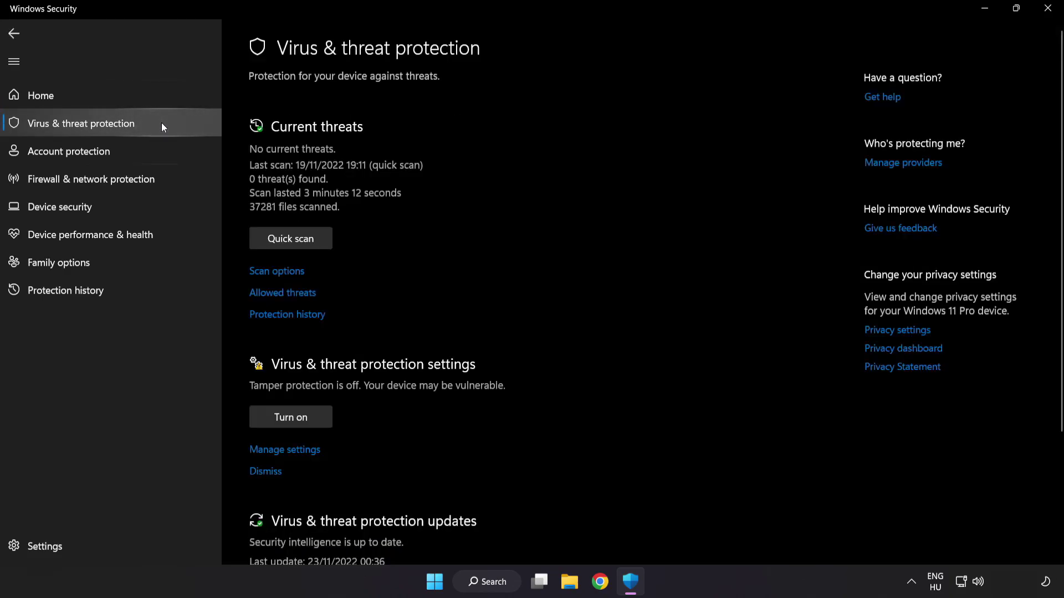
pyautogui.scroll(-3, 672, 161)
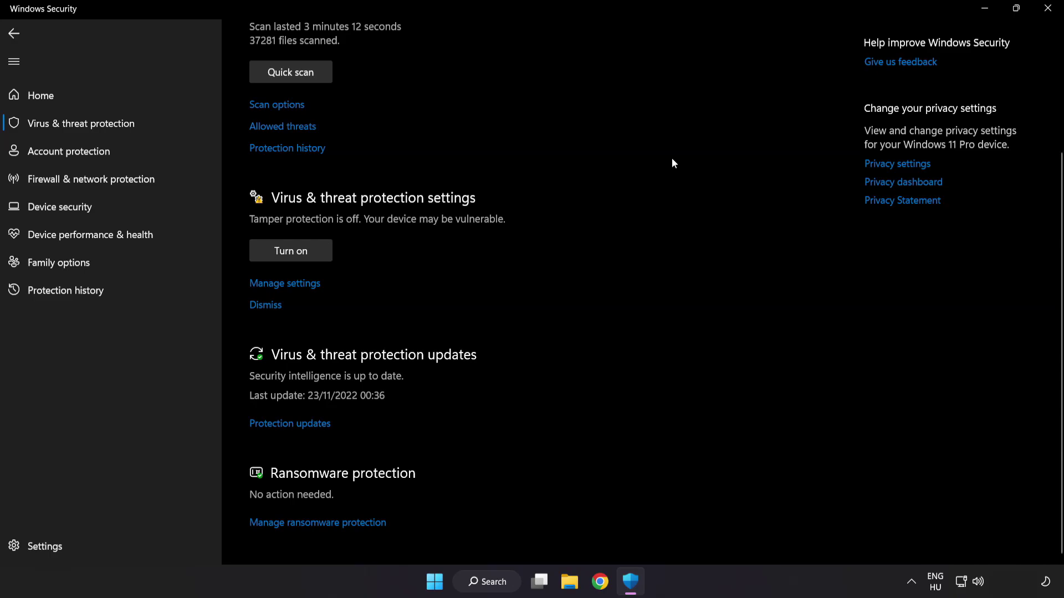
pyautogui.click(292, 285)
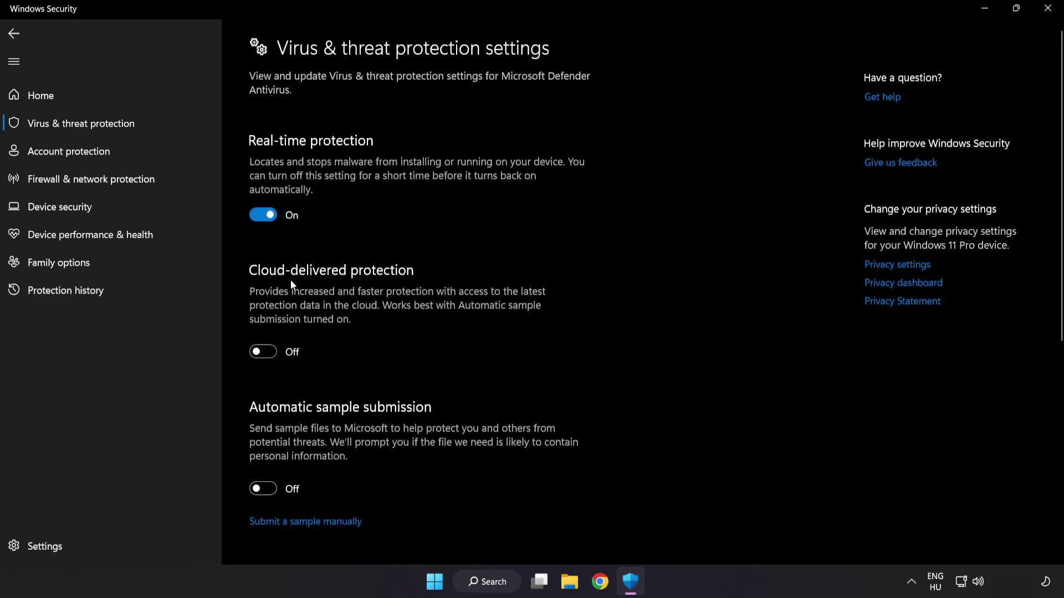
pyautogui.scroll(-6, 619, 288)
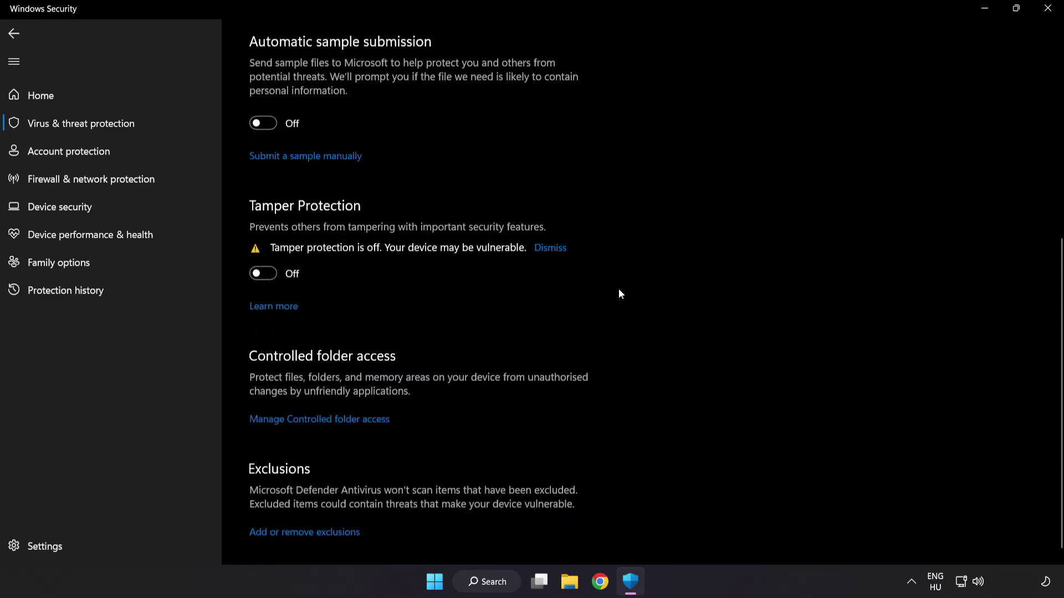
pyautogui.scroll(-1, 619, 294)
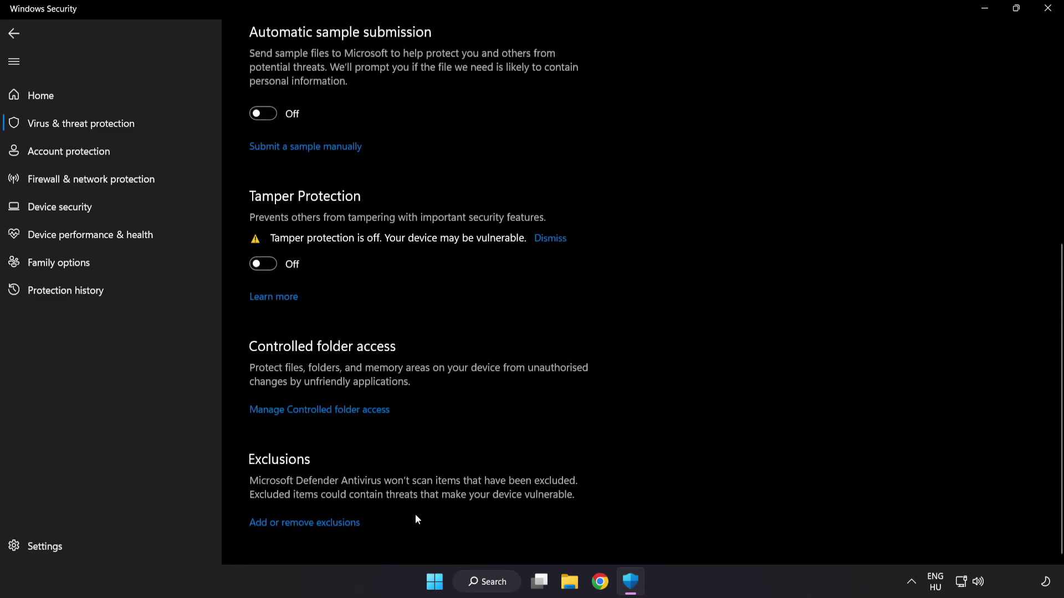
# Start adding a File-type exclusion from the Defender exclusions list
pyautogui.click(310, 524)
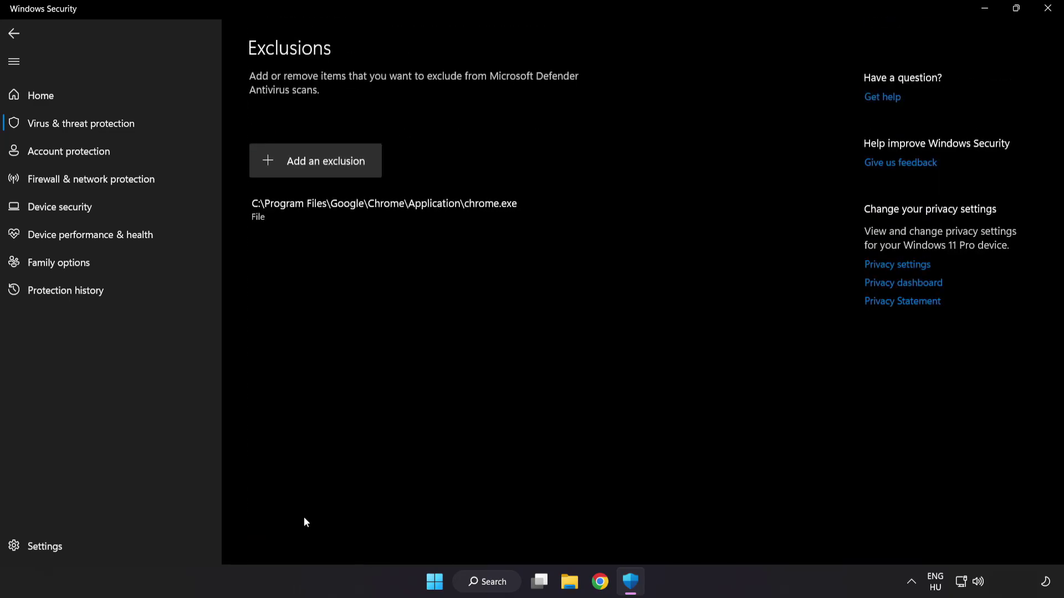
pyautogui.click(318, 170)
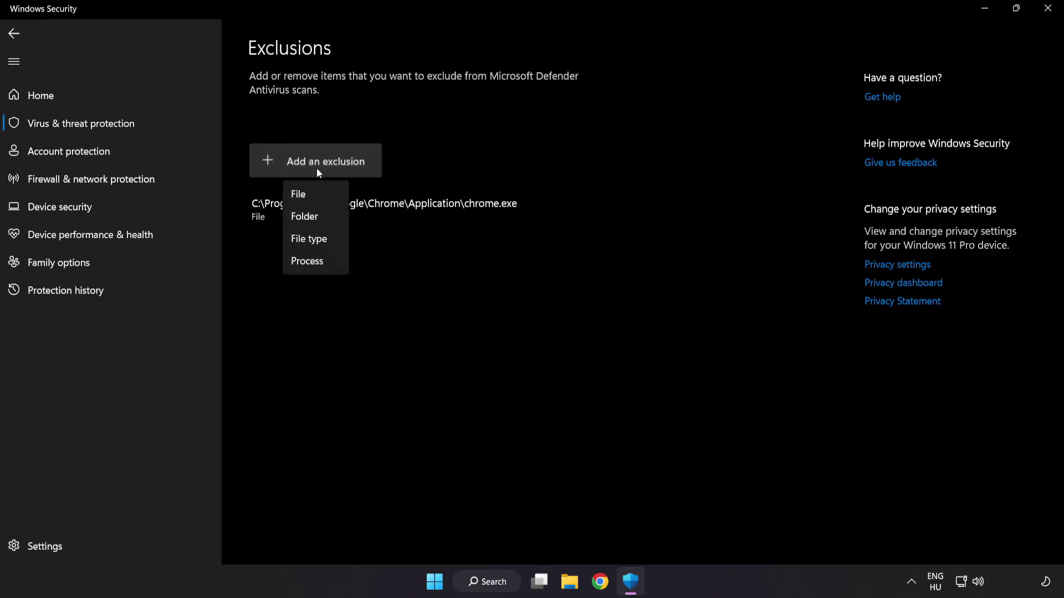
pyautogui.click(309, 196)
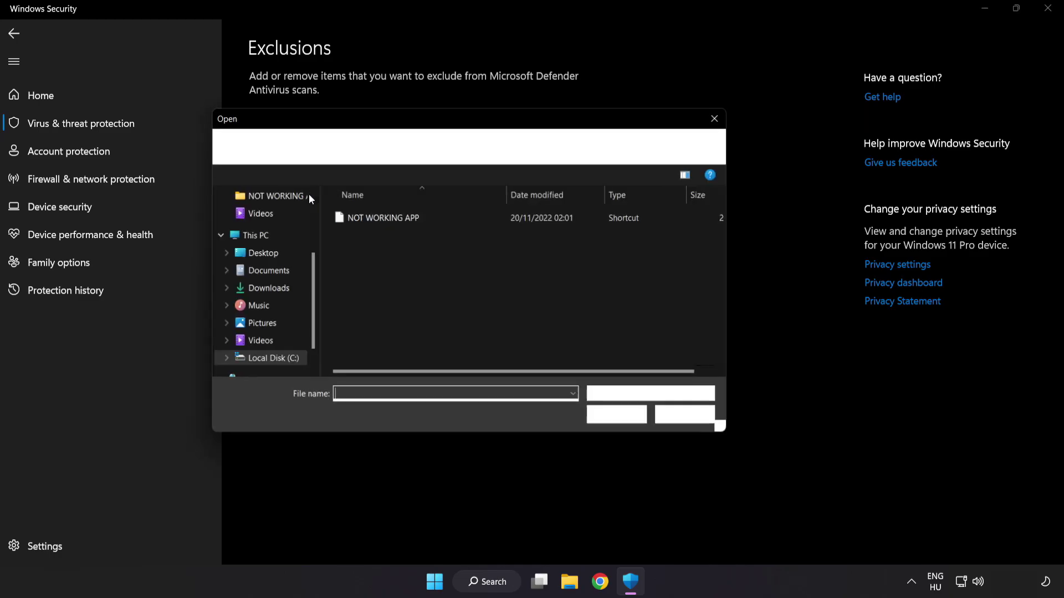
# Browse to C:\Program Files (x86)\NOT WORKING APP and select its shortcut as the excluded file
pyautogui.click(341, 147)
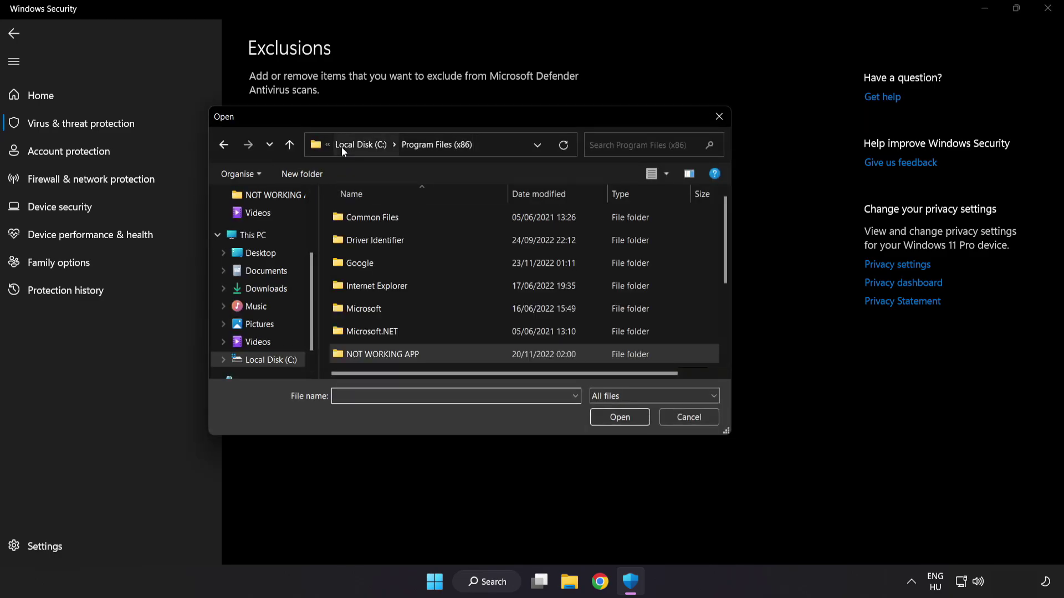
pyautogui.click(348, 144)
pyautogui.click(350, 144)
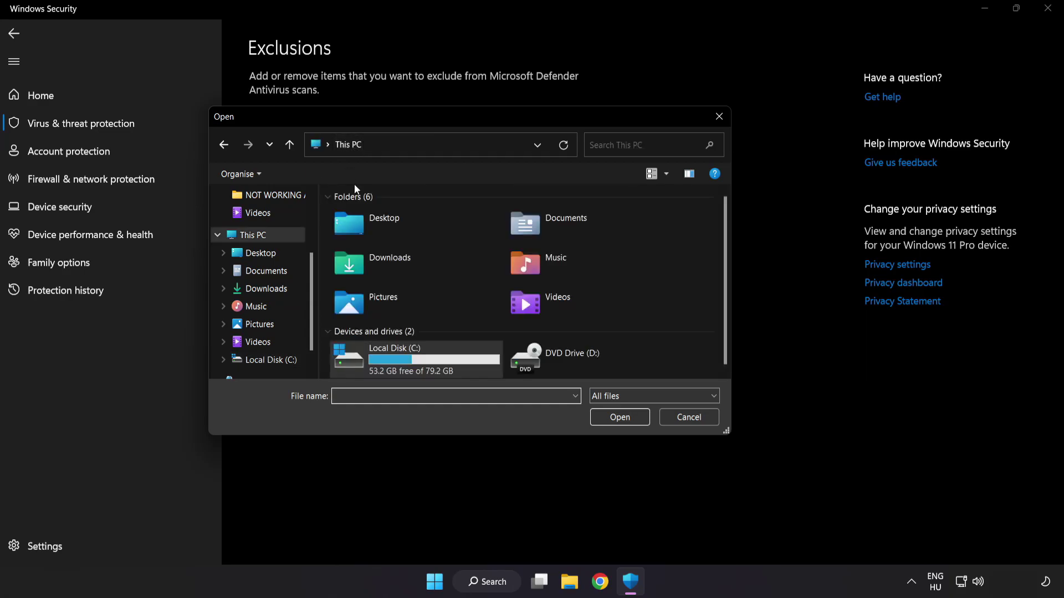
pyautogui.doubleClick(396, 363)
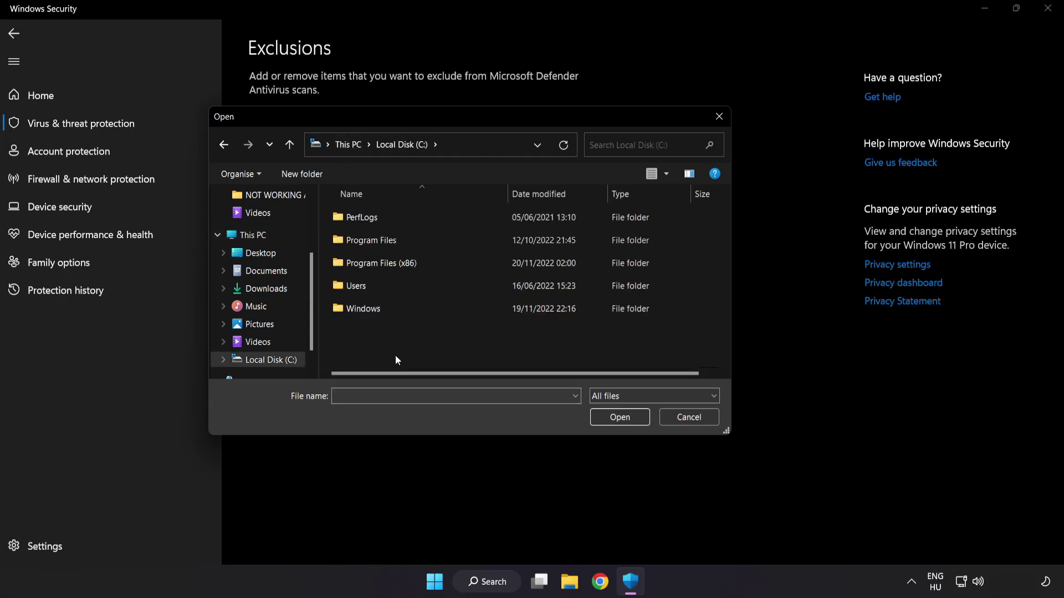
pyautogui.doubleClick(407, 257)
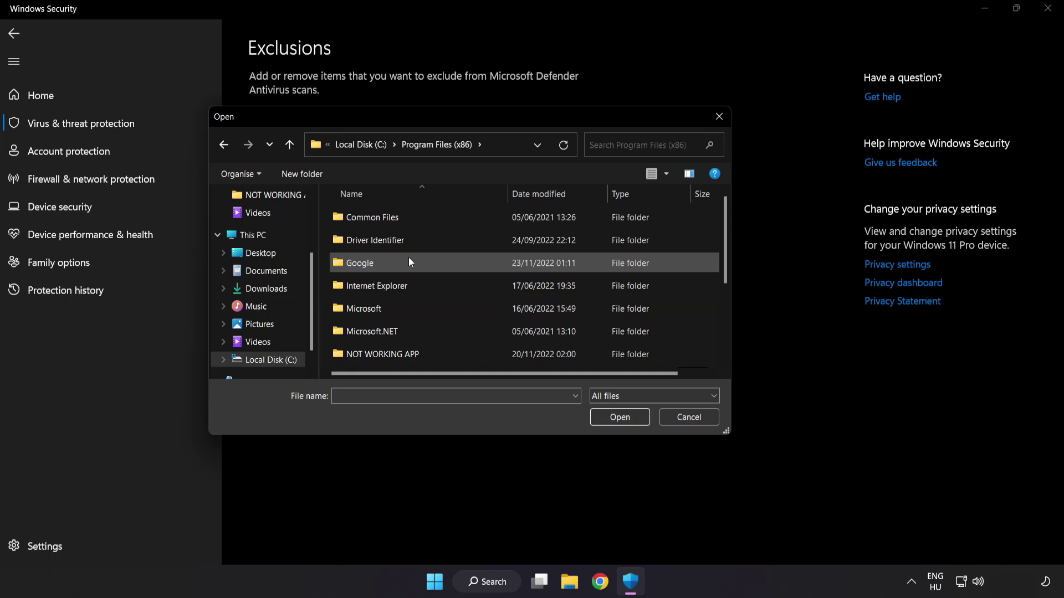
pyautogui.scroll(-1, 395, 342)
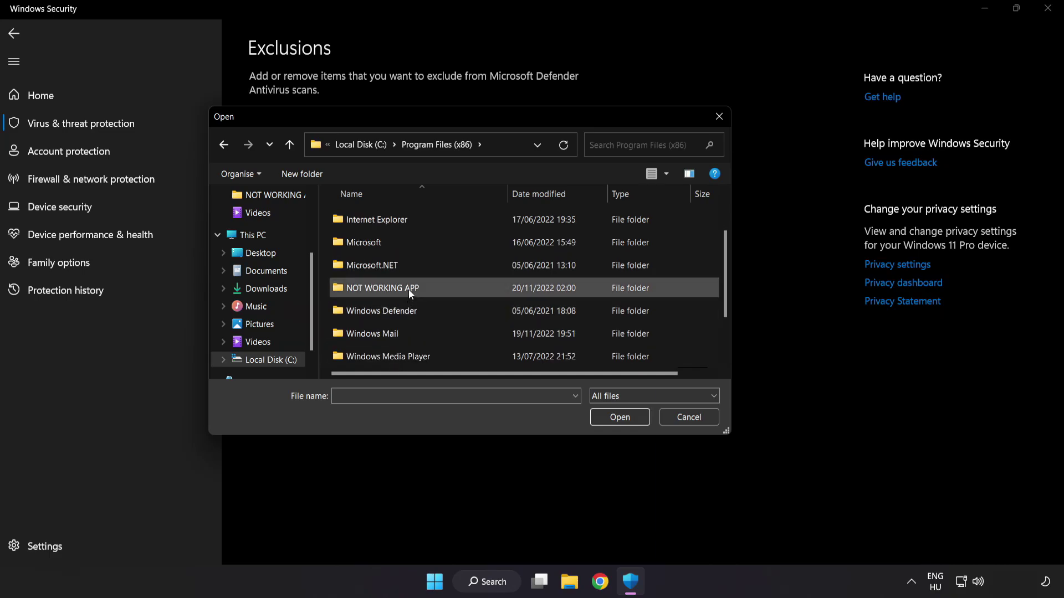
pyautogui.doubleClick(422, 289)
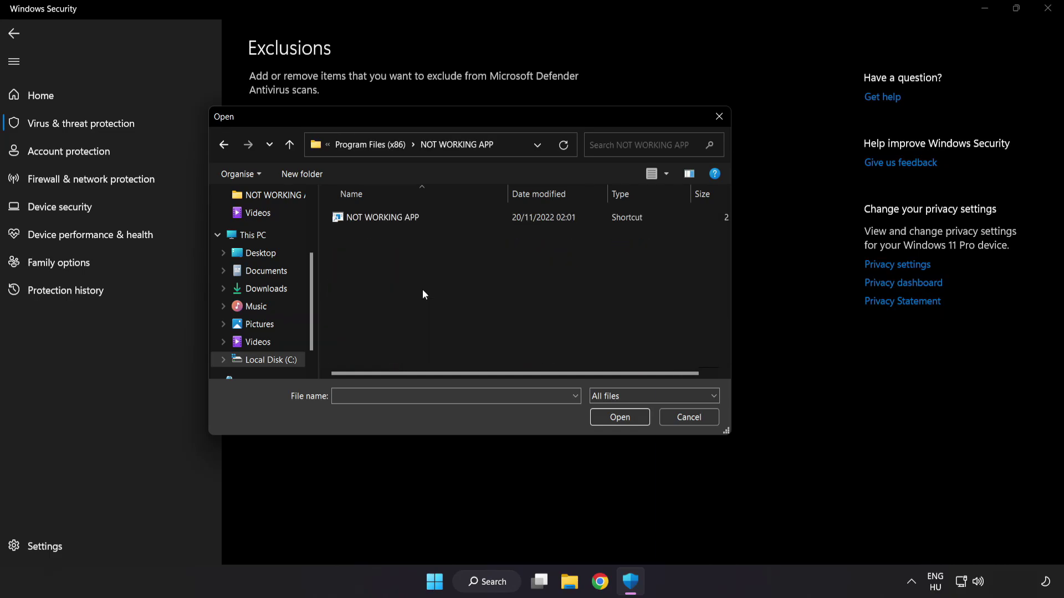
pyautogui.click(388, 221)
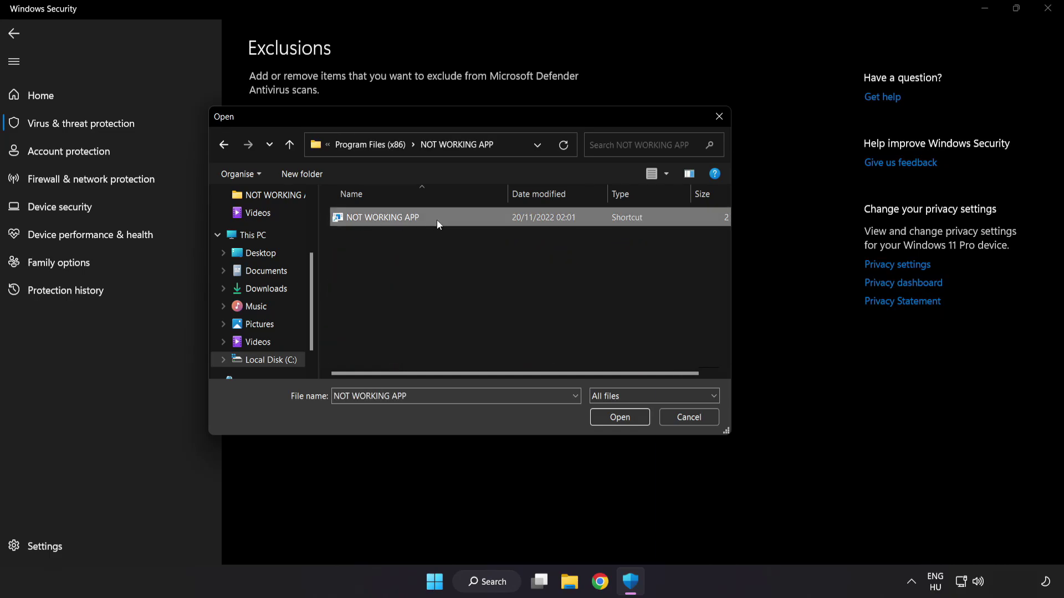
pyautogui.click(621, 420)
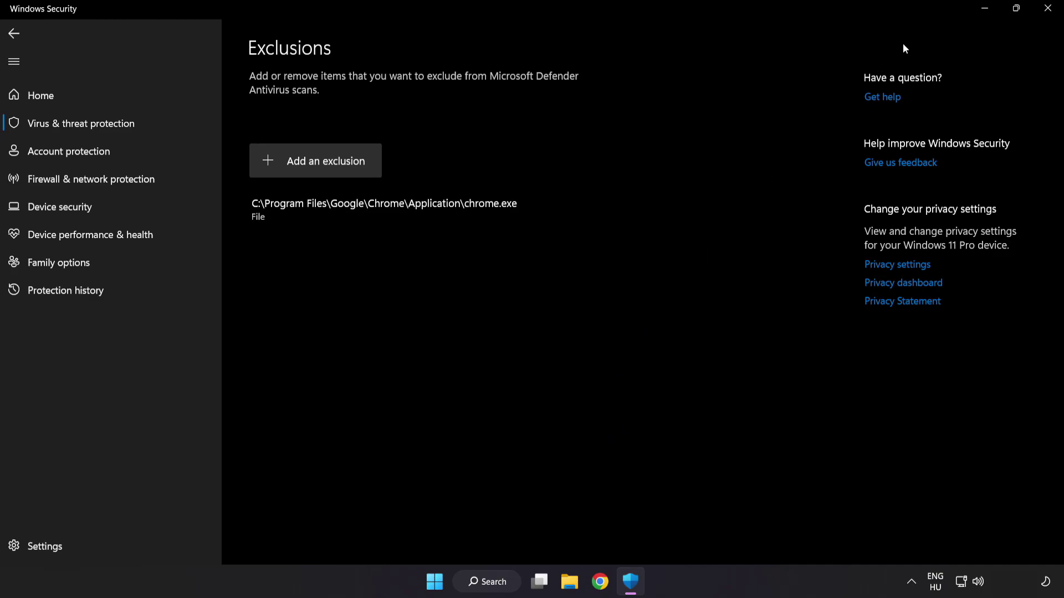
# Close Windows Security and show the Start menu's power options with Restart
pyautogui.click(1044, 17)
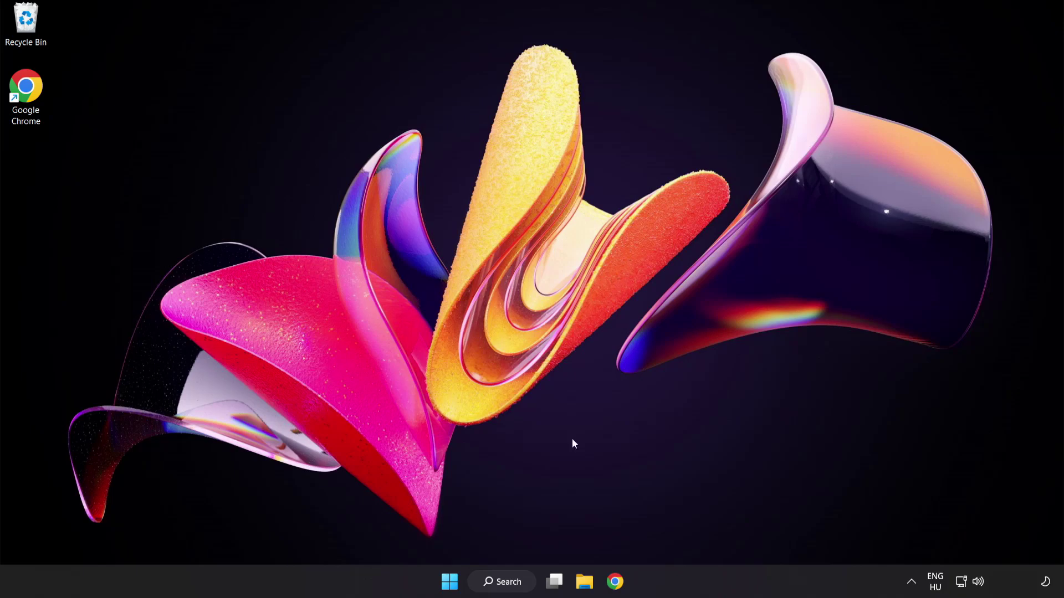
pyautogui.click(450, 581)
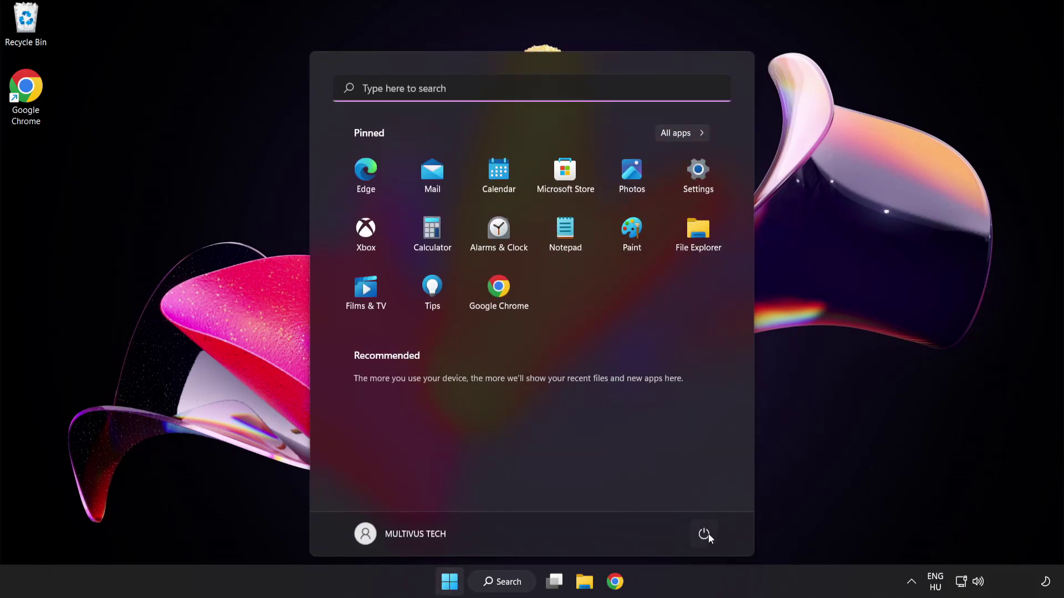
pyautogui.click(704, 535)
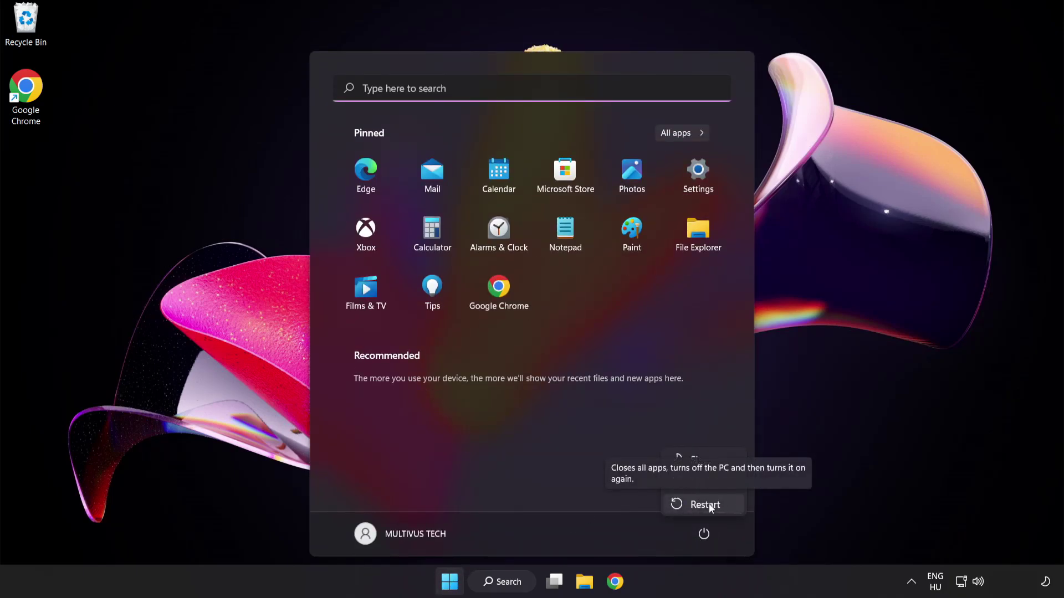